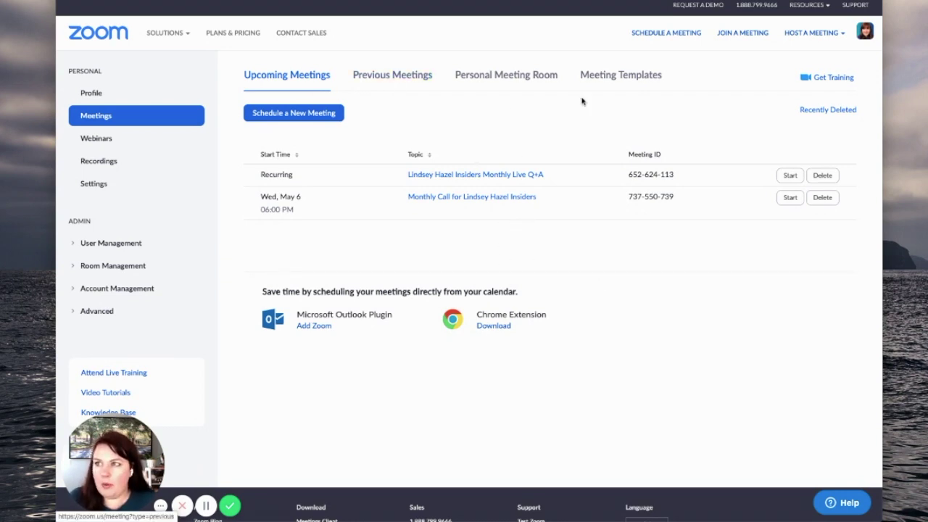
Step: Open the Schedule a Meeting form from the Meetings page
click(650, 34)
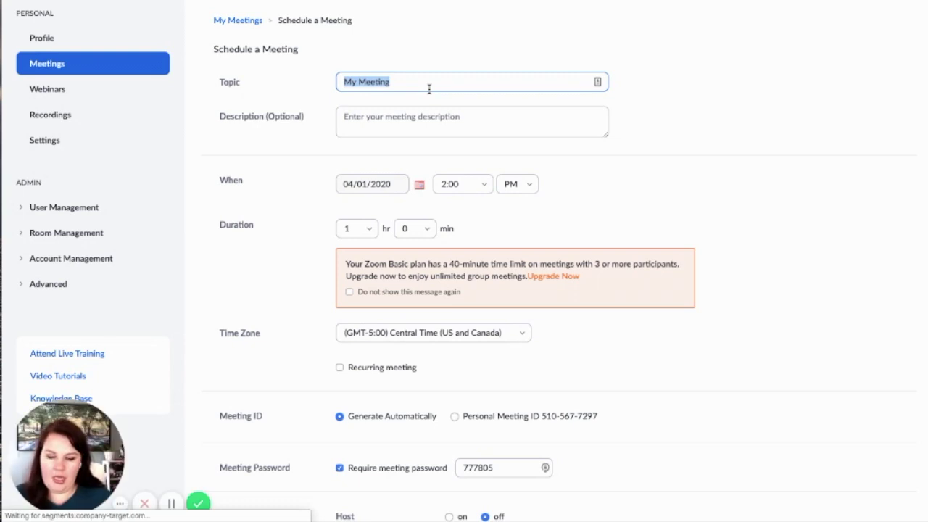
Step: Replace the default 'My Meeting' topic with the insiders-group meeting title
key(BackSpace)
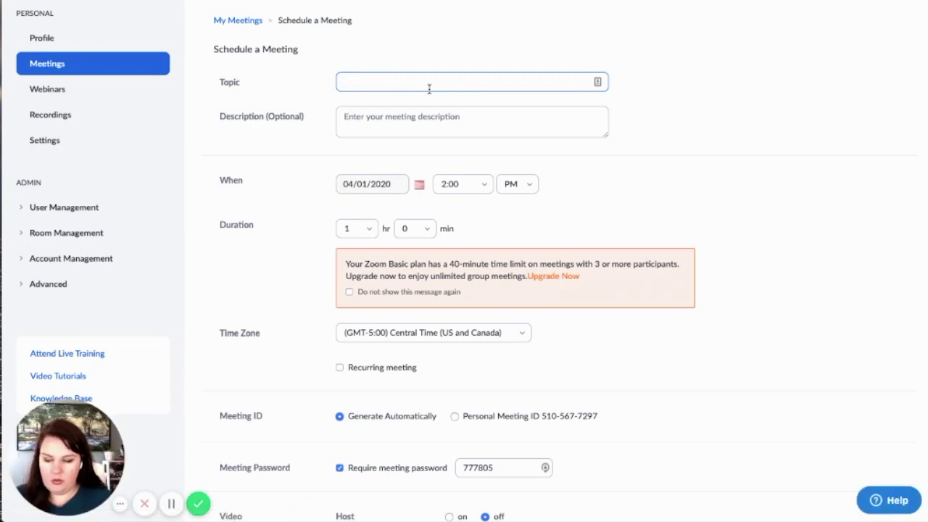
text(Lindsey Insiders)
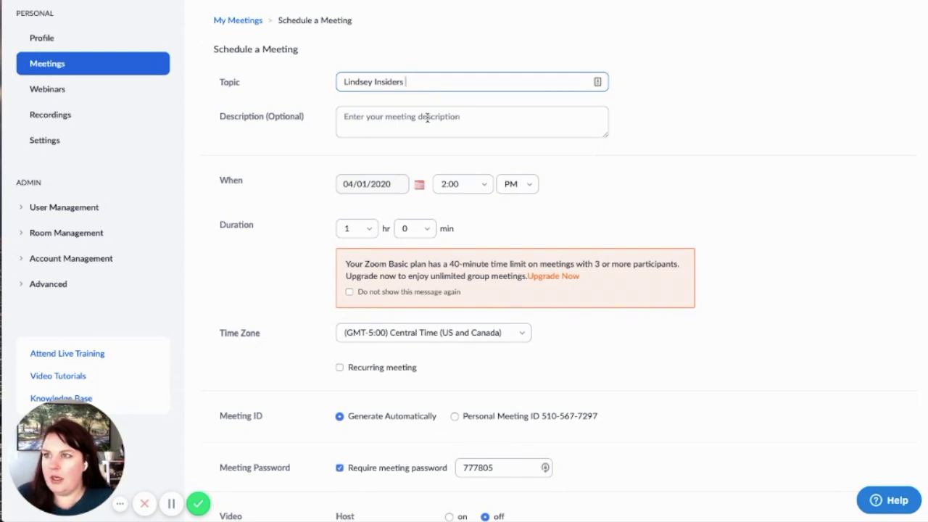
click(425, 118)
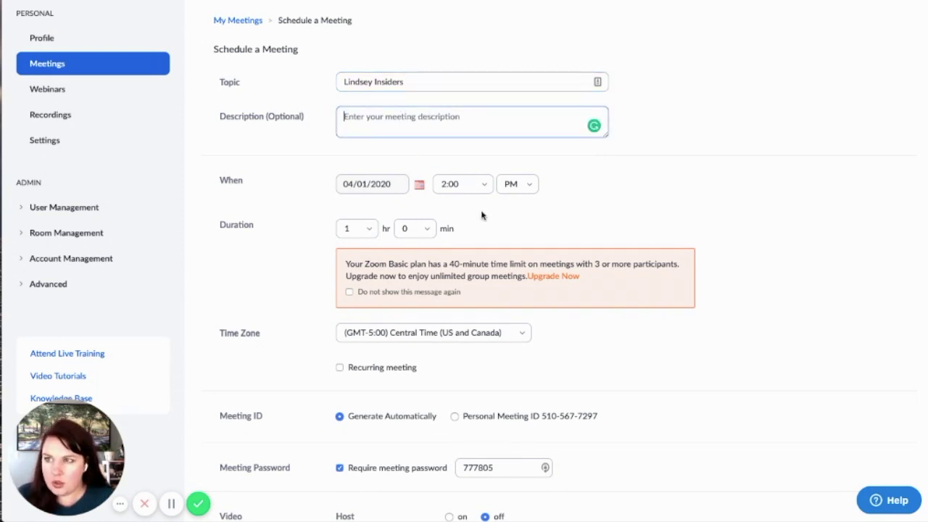
Step: Schedule the meeting for 04/08/2020 at 3:00 PM, lasting 0 hr 30 min
click(394, 179)
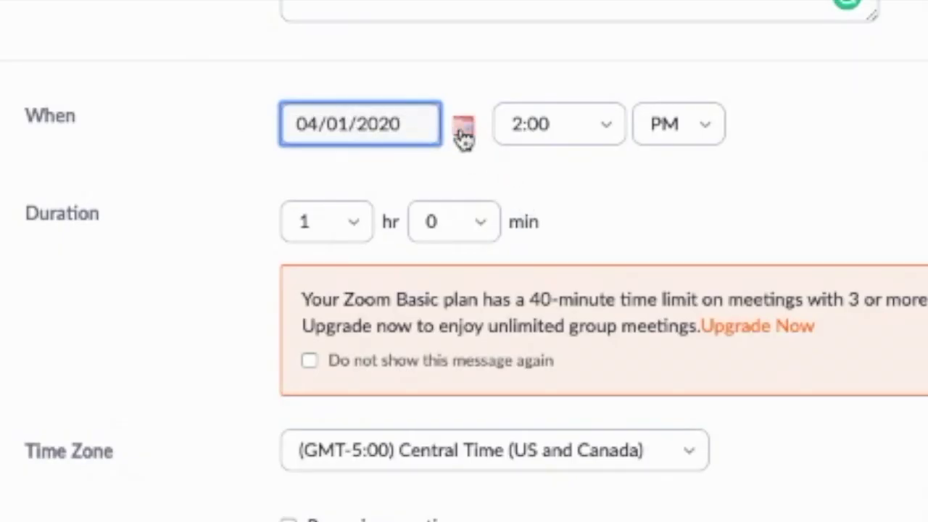
click(463, 129)
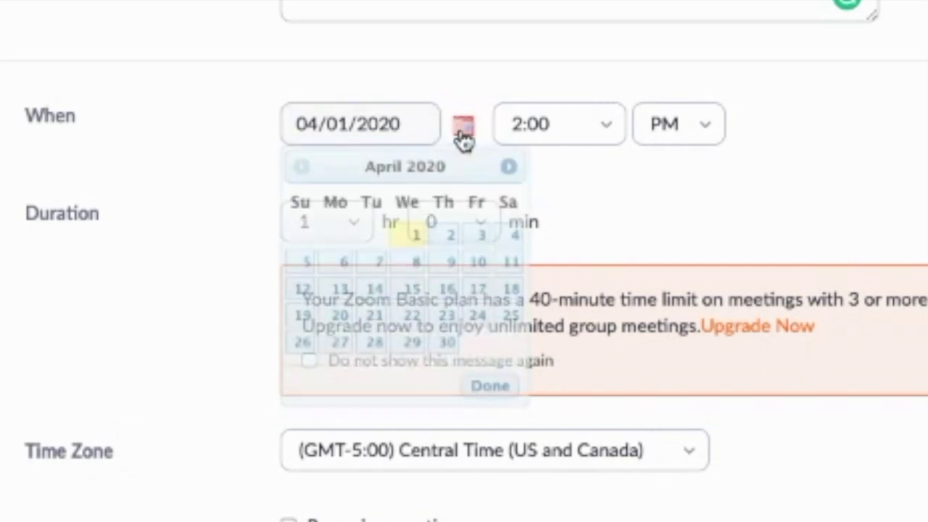
click(416, 263)
click(572, 123)
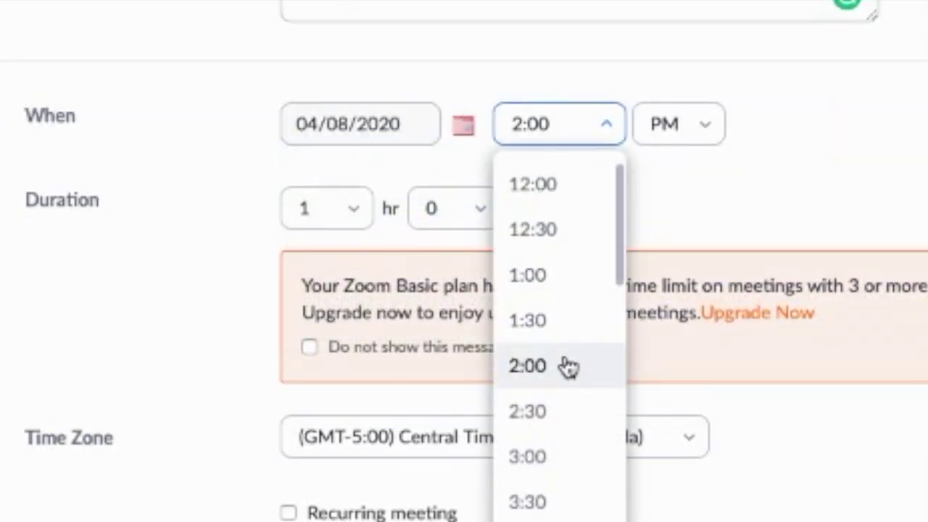
click(528, 457)
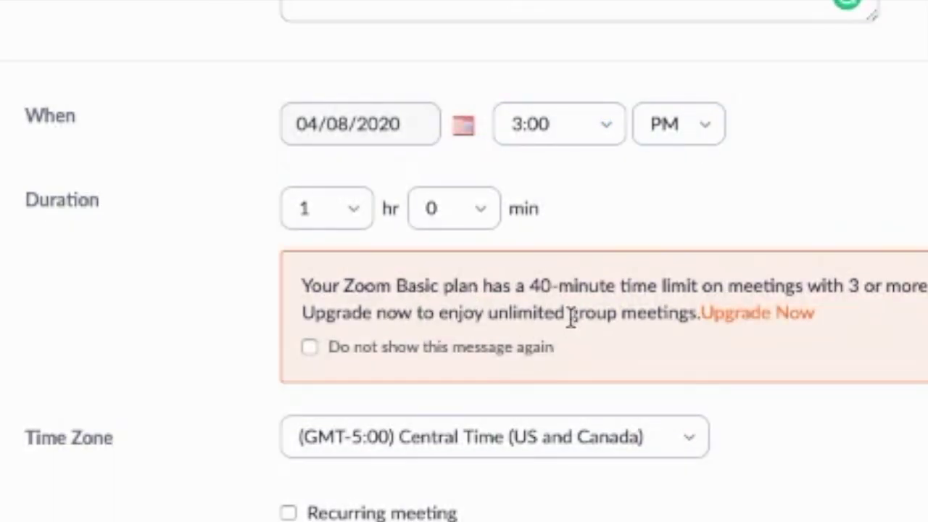
click(354, 211)
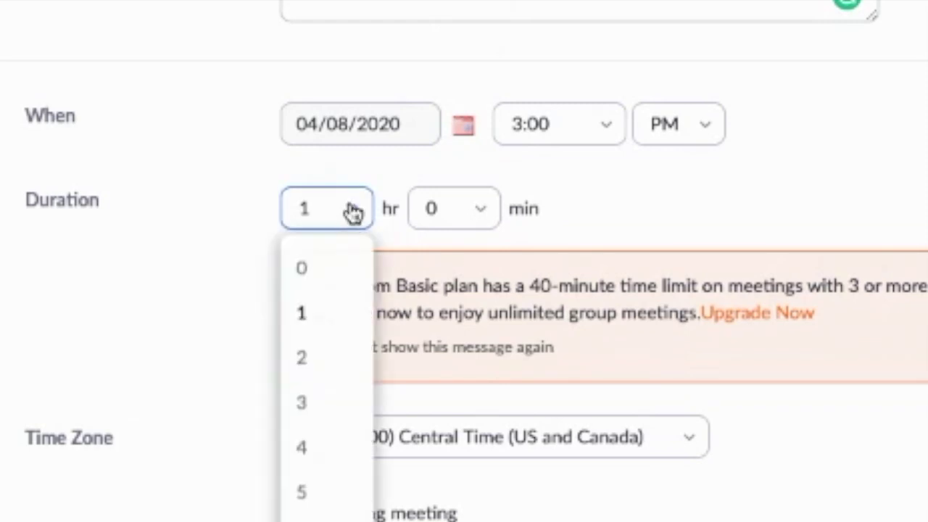
click(326, 266)
click(478, 211)
click(449, 371)
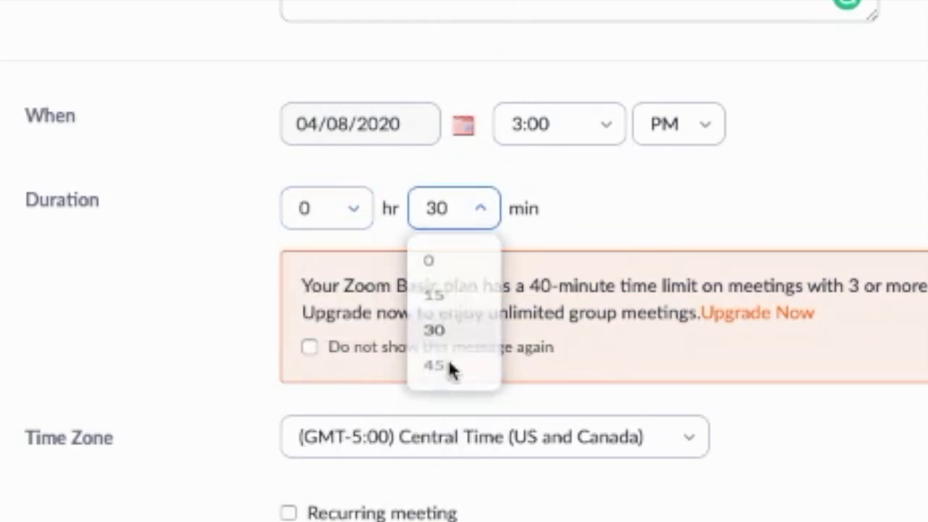
Step: Uncheck Require meeting password, check Enable waiting room, and save the meeting
scroll(451, 373, down, 2)
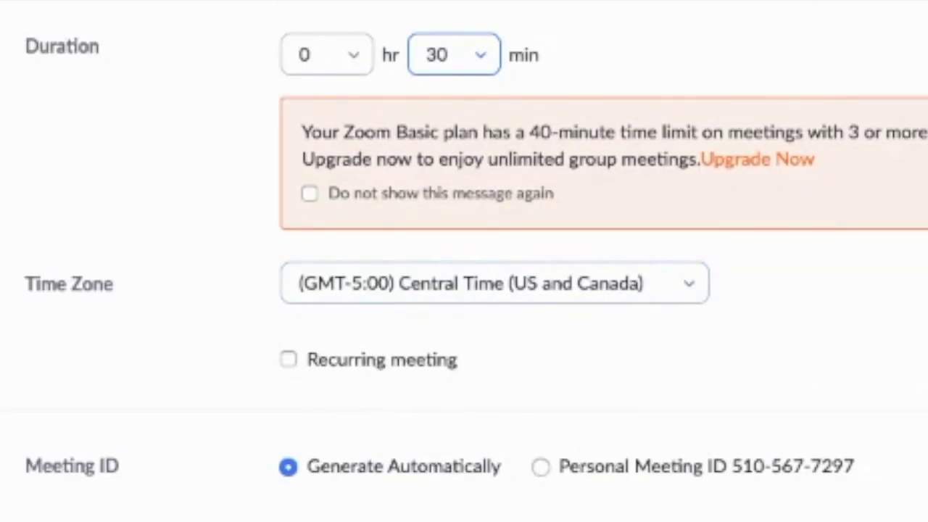
scroll(464, 290, down, 2)
click(287, 400)
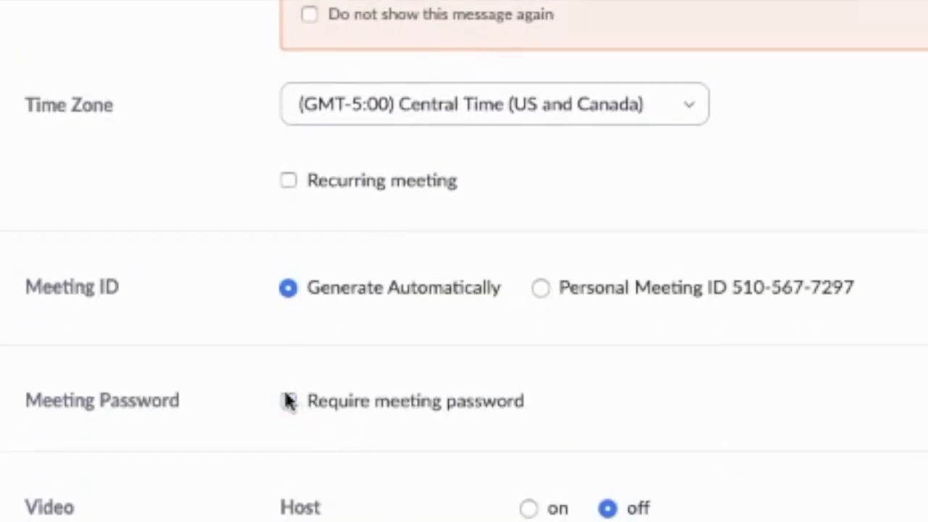
scroll(578, 451, down, 3)
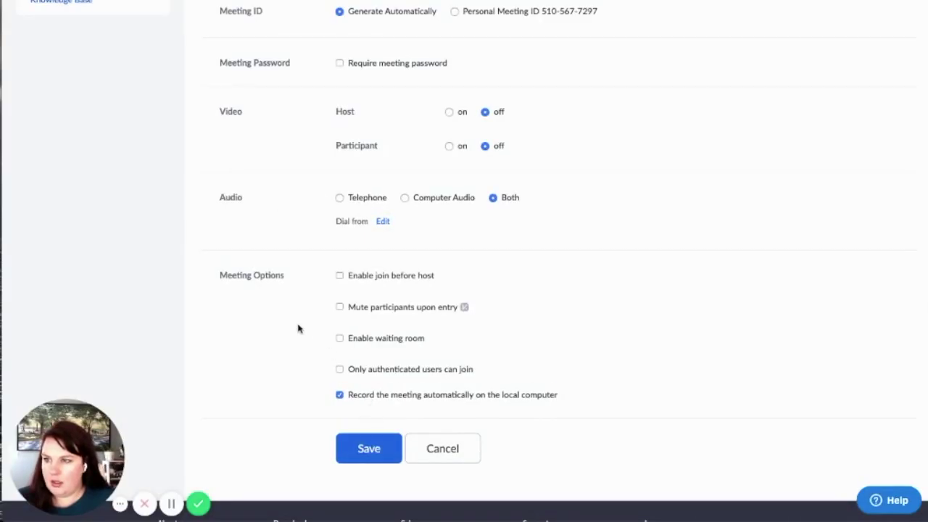
click(339, 338)
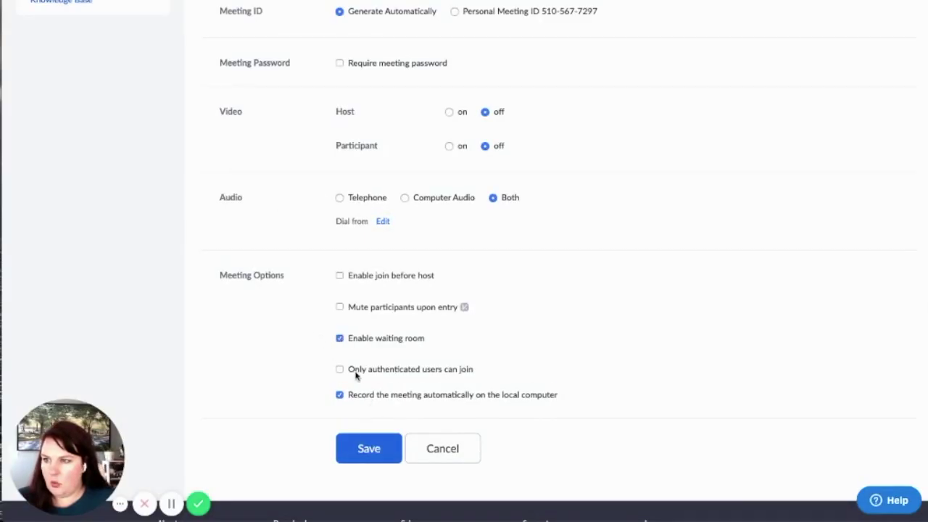
click(371, 448)
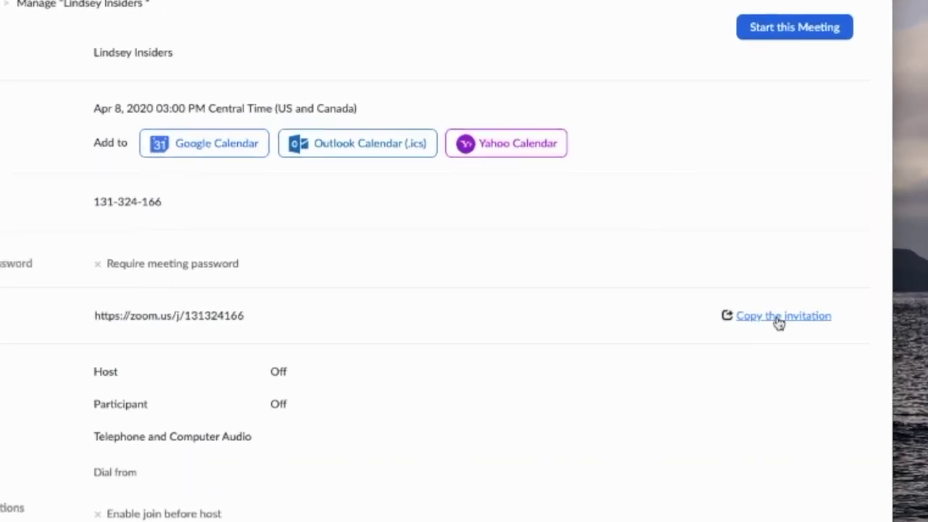
Step: Copy the Apr 8 meeting invitation and paste it at the end of the Notes note
click(778, 320)
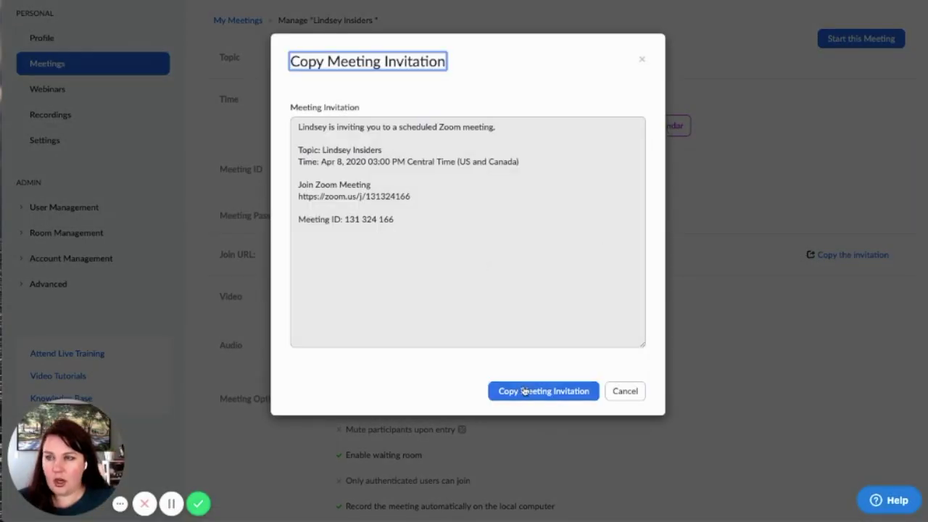
click(522, 389)
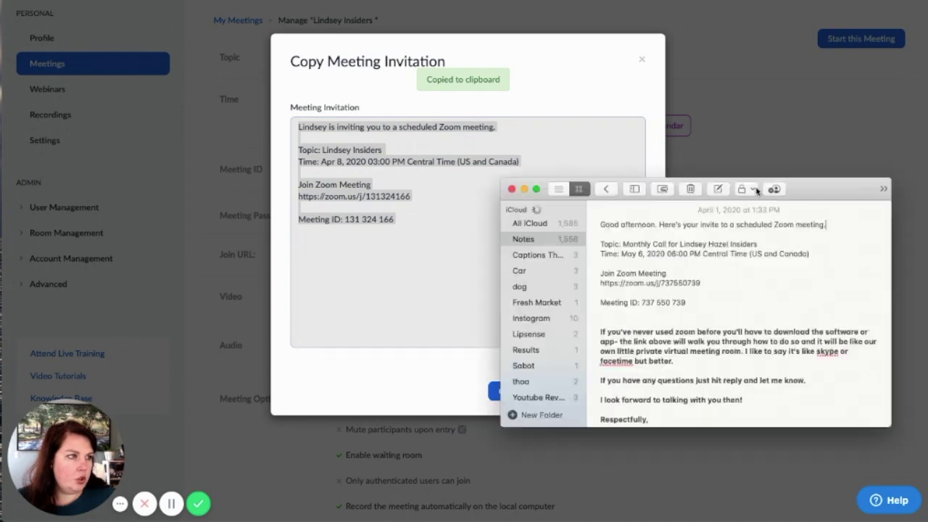
key(super+v)
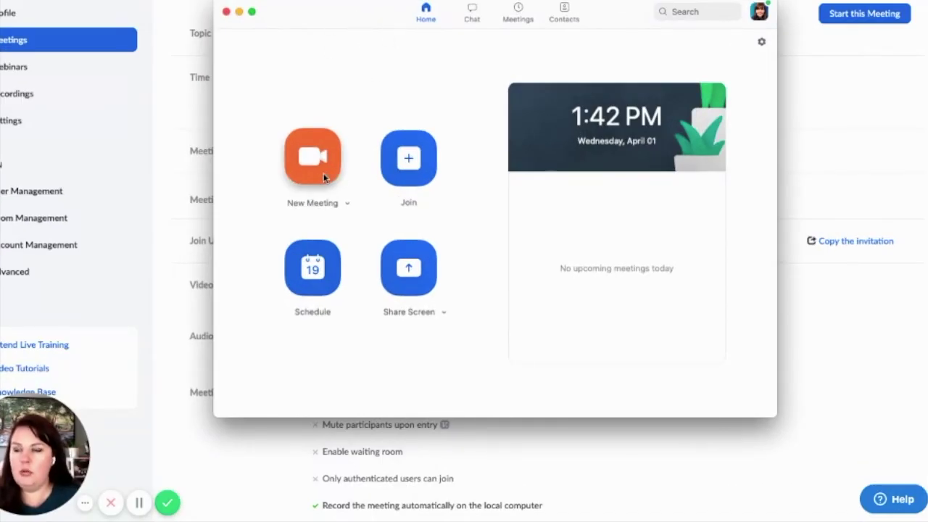
Step: In the desktop app, start a new meeting set for Apr 9, 2020 at 3:00 PM
click(313, 270)
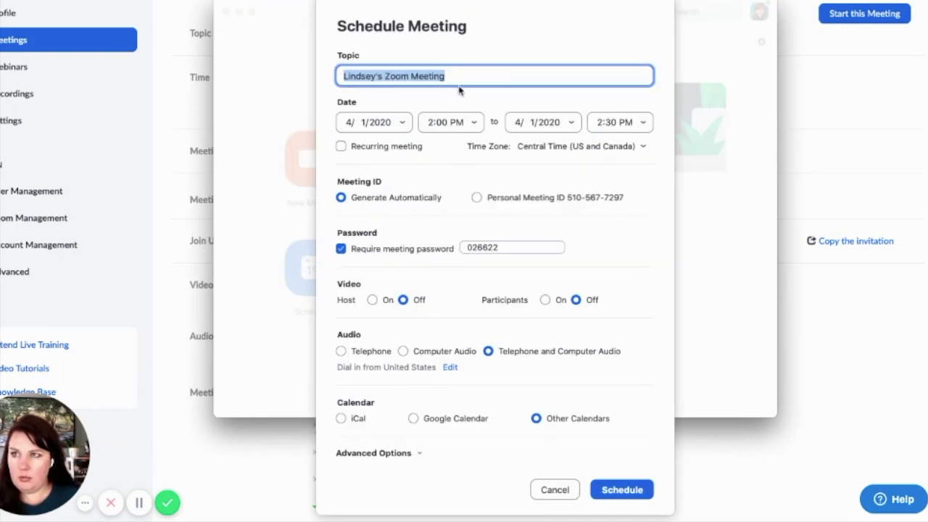
click(459, 76)
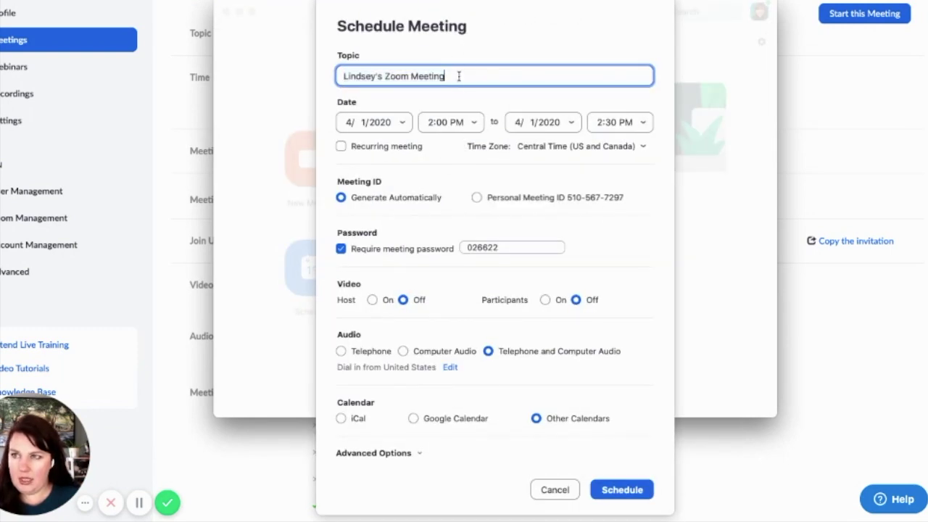
click(403, 122)
click(398, 171)
click(449, 122)
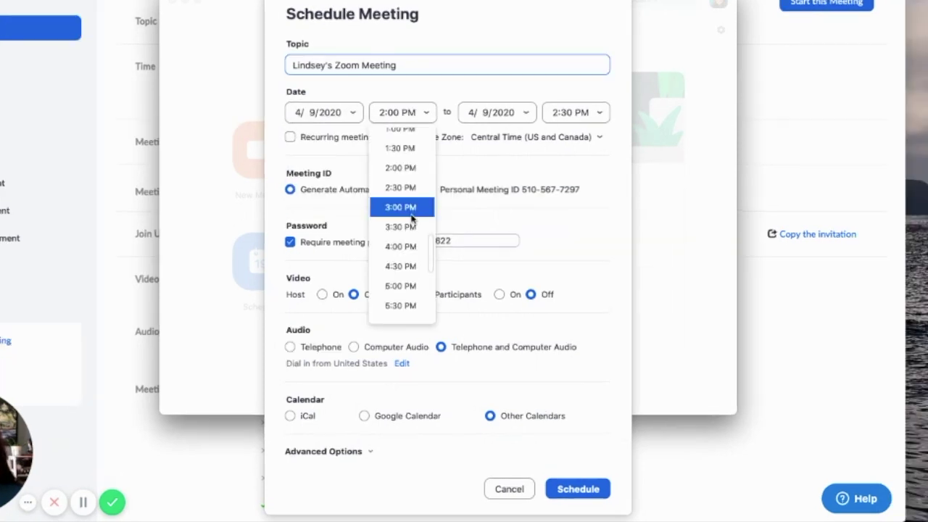
click(461, 222)
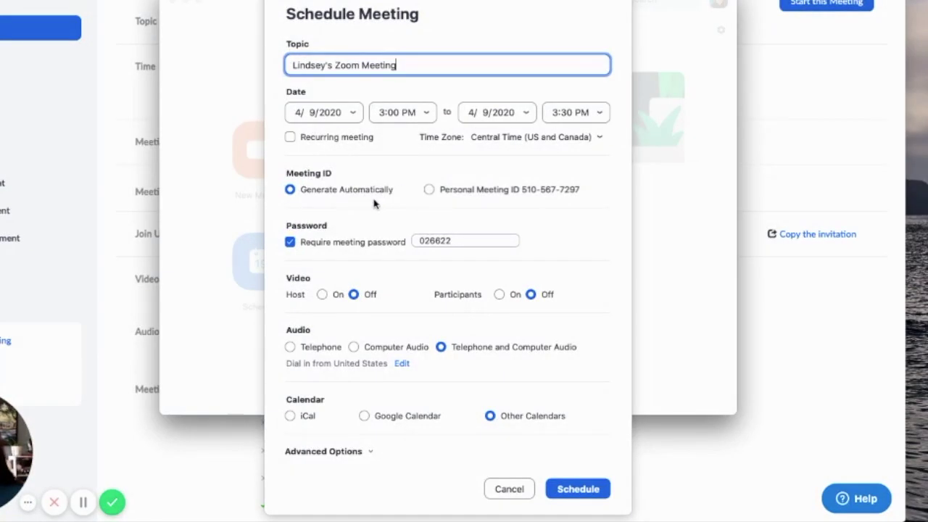
Step: Drop the password, enable waiting room and mute on entry, schedule it, and copy the invitation
click(290, 242)
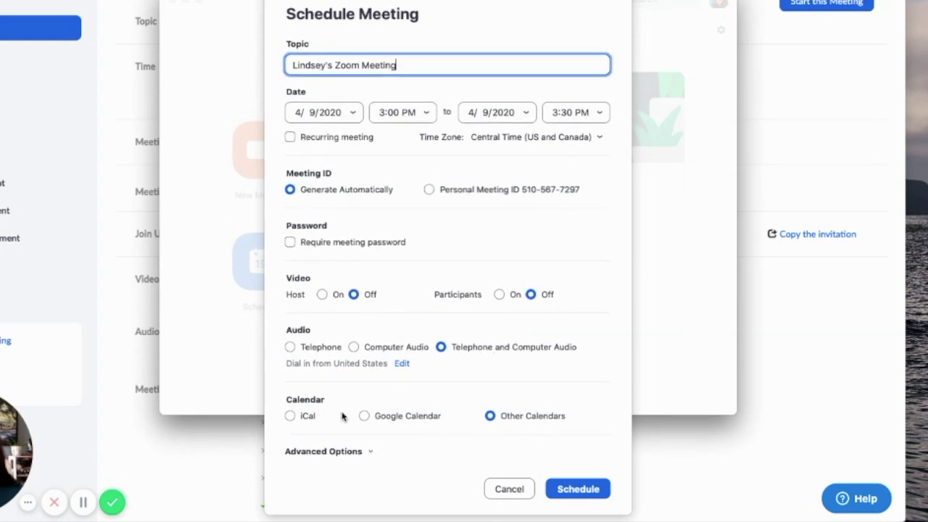
click(348, 451)
click(290, 393)
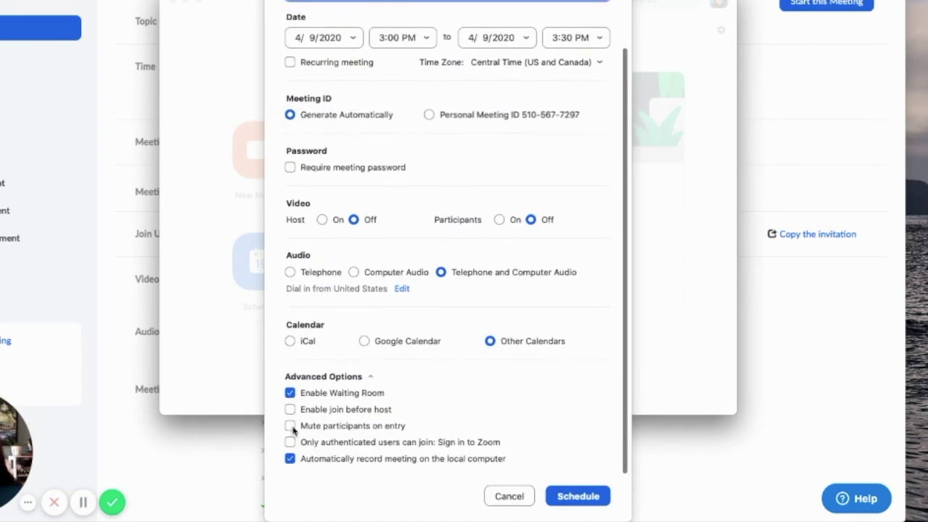
click(290, 426)
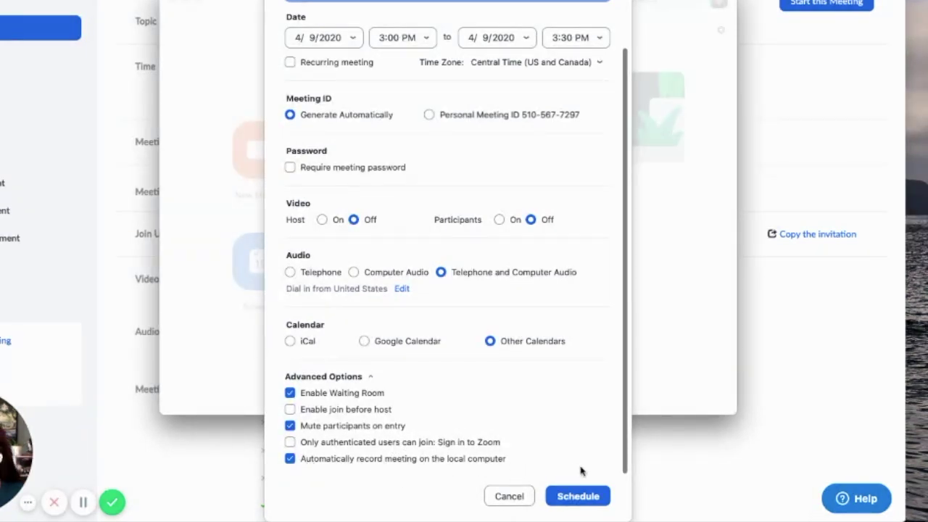
click(577, 497)
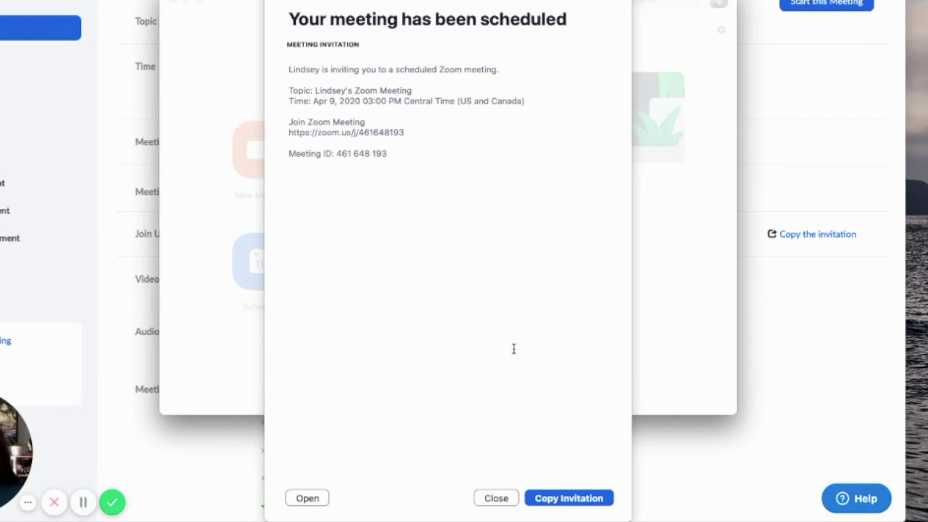
click(577, 498)
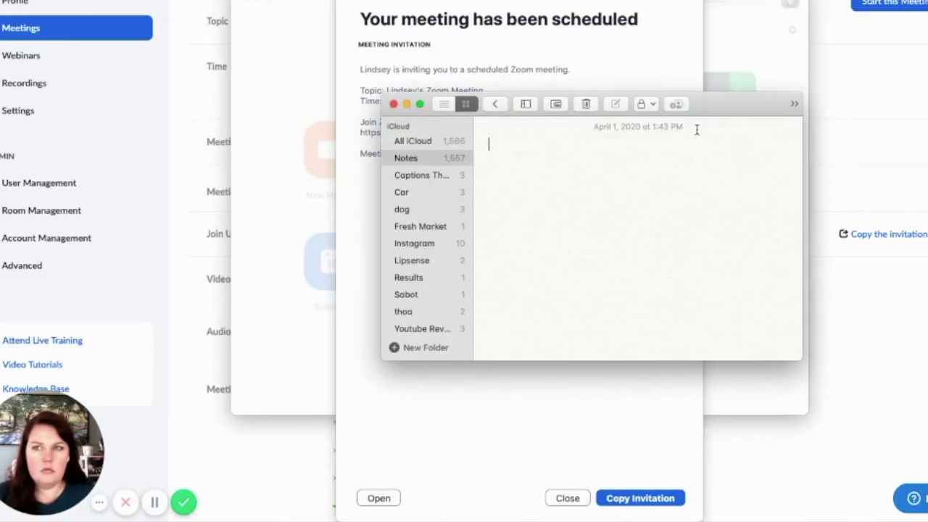
Step: Paste the copied Apr 9 desktop-meeting invitation into a new note
key(super+v)
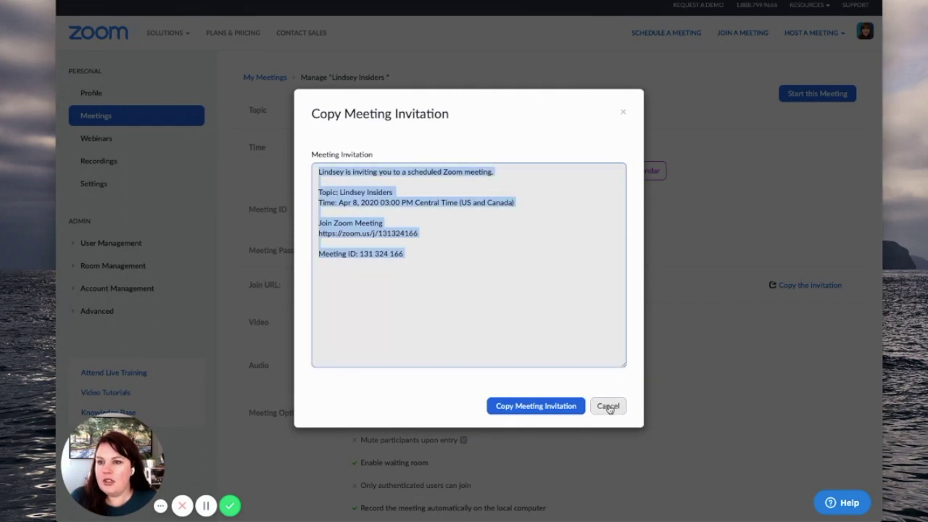
Step: Cancel the Copy Meeting Invitation dialog and go to the Insiders Monthly Live Q+A meeting's page
click(608, 406)
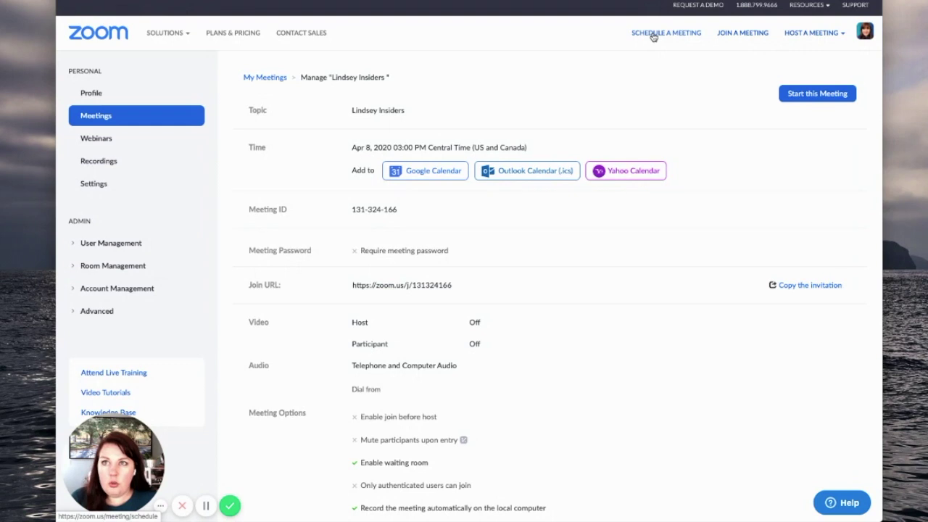
click(653, 36)
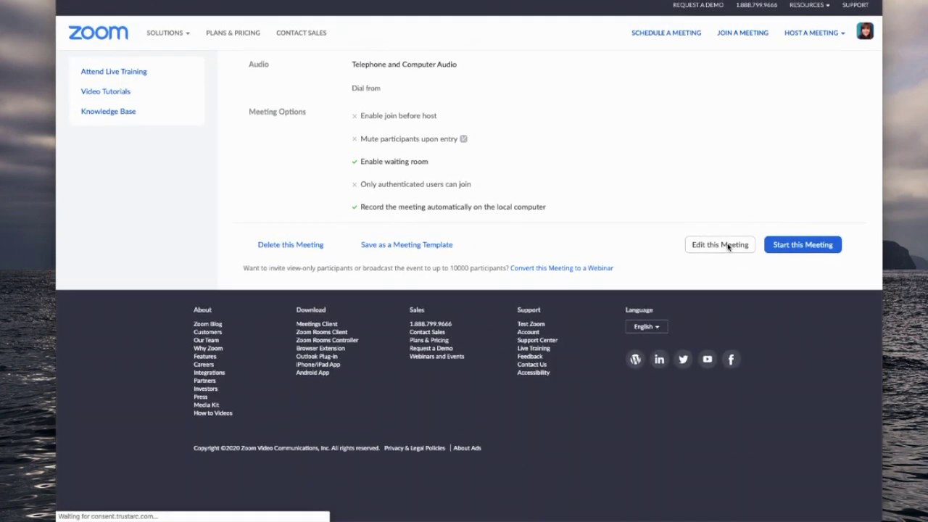
scroll(726, 246, up, 2)
scroll(725, 246, up, 5)
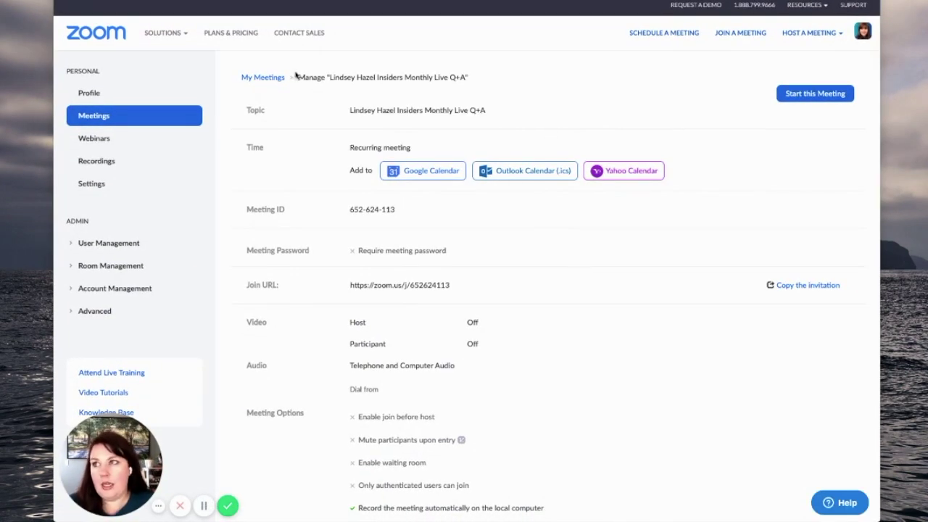
Step: Start a new meeting and reuse the saved Insiders Monthly Live Q+A topic
click(643, 34)
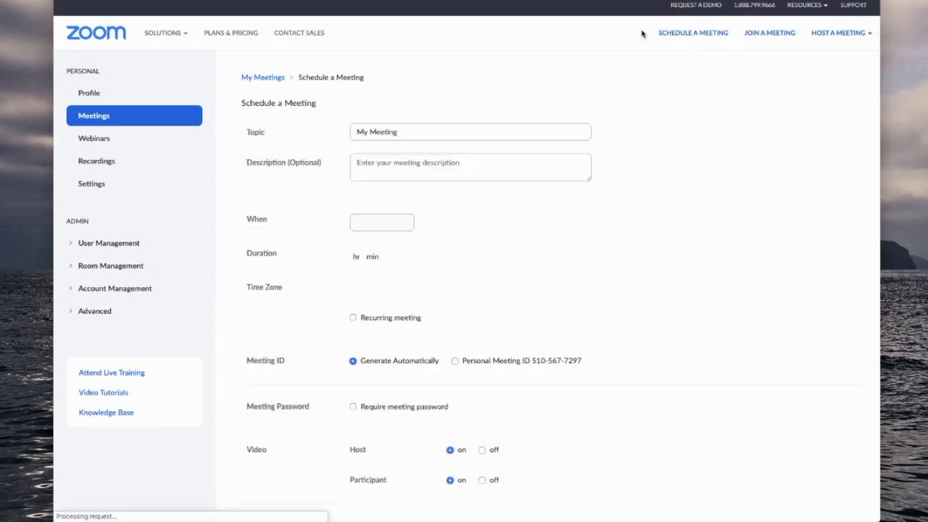
click(423, 133)
drag(423, 134, 317, 129)
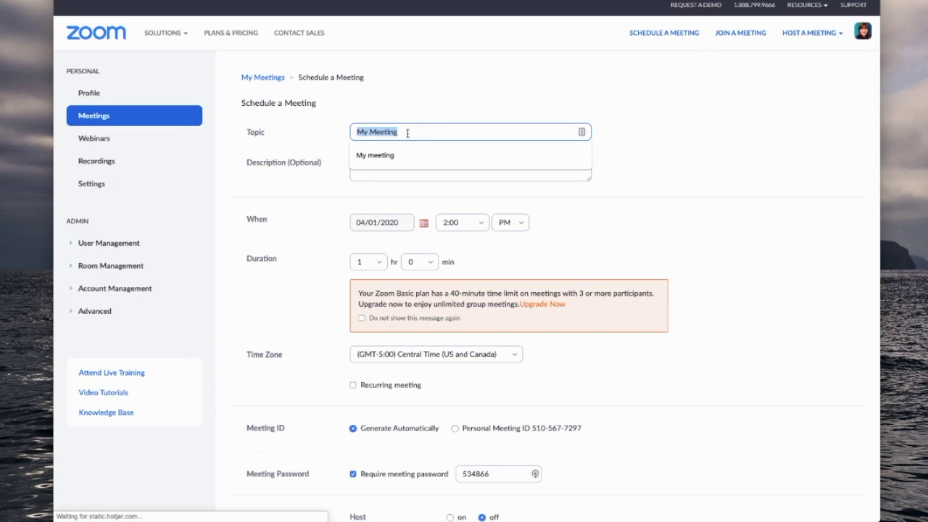
text(Lindsey)
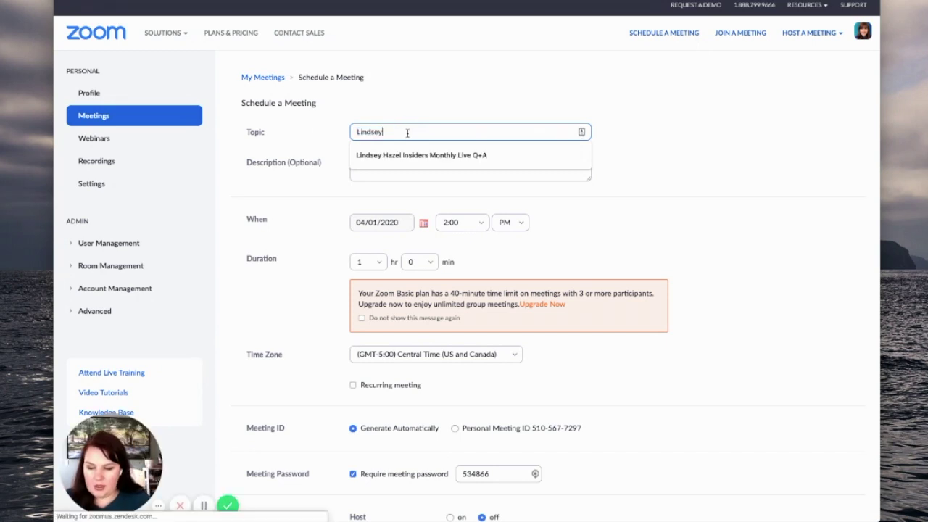
click(409, 156)
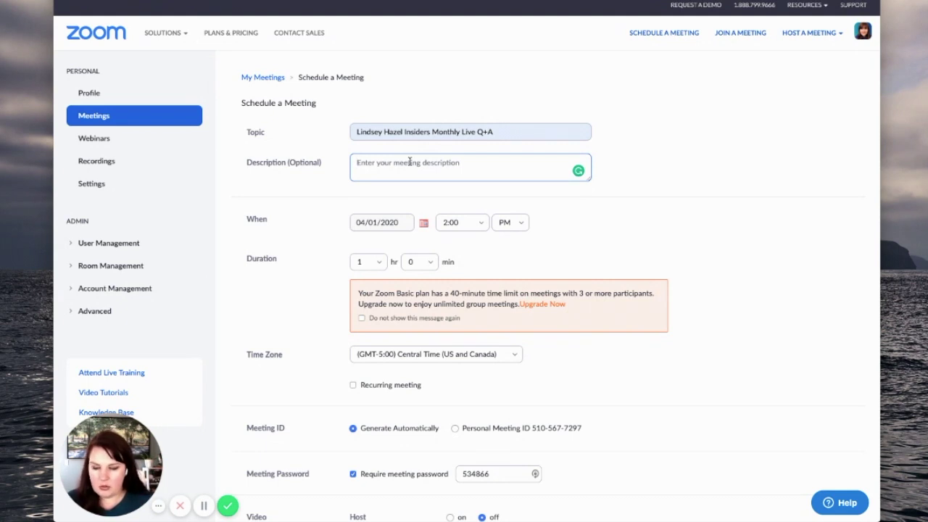
Step: Type a bulleted description comparing Zoom vs Google Hangouts Meet and Instagram vs YouTube streaming
click(409, 162)
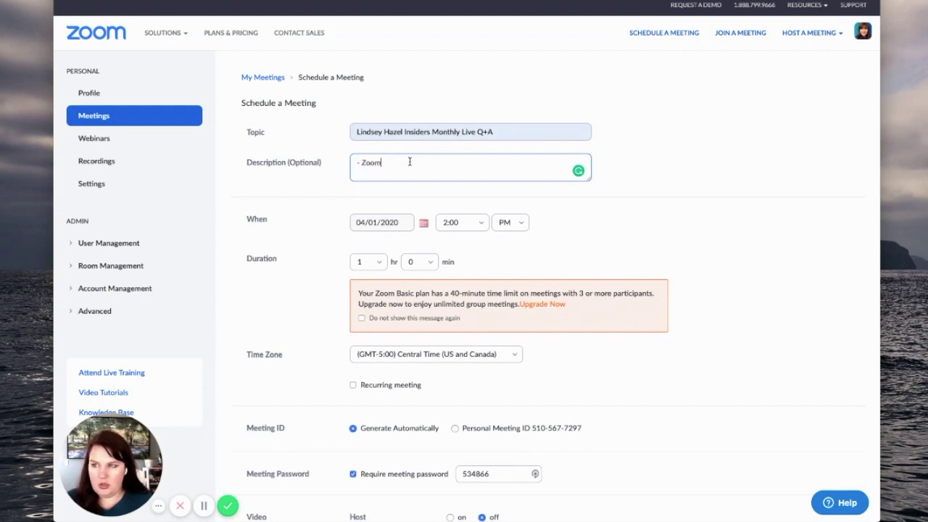
text(- Zoome)
key(BackSpace)
text(vs google hangouts meet)
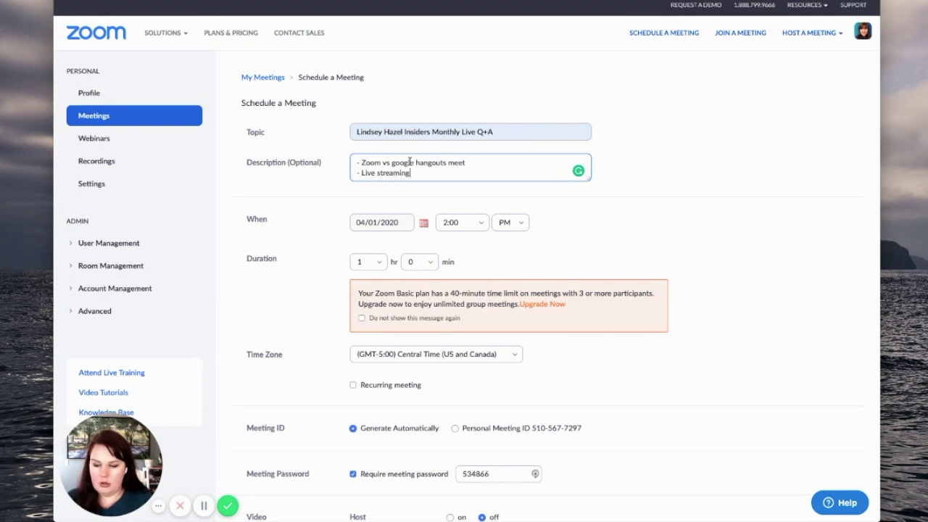
text(on Instagram )
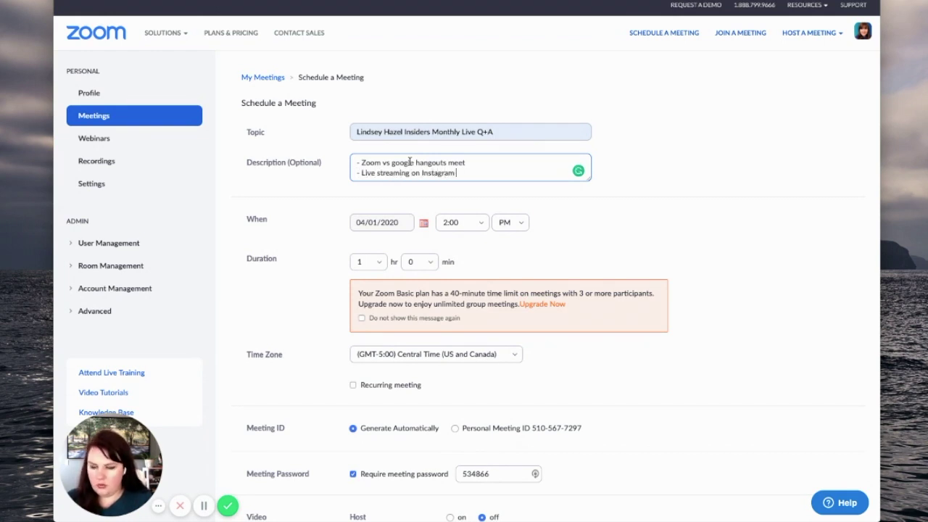
text(vs YouTuve)
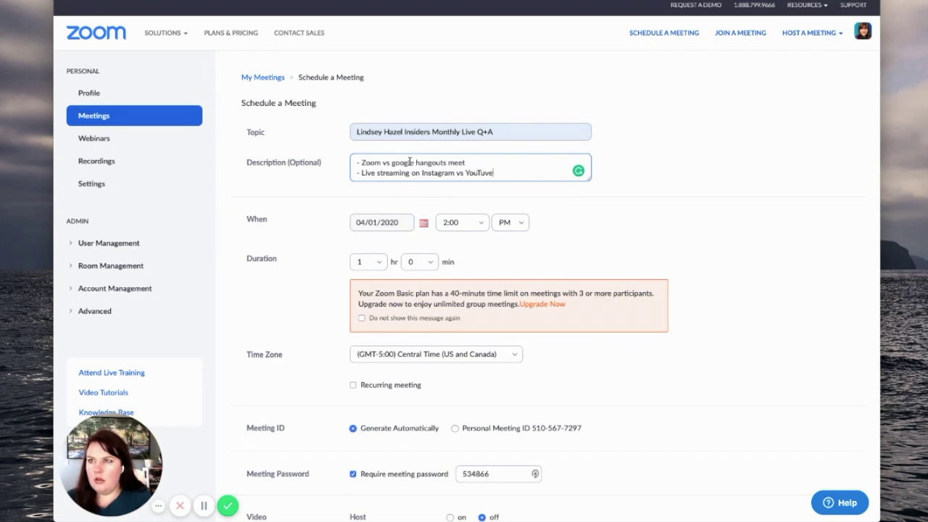
key(Return)
text(and so on.)
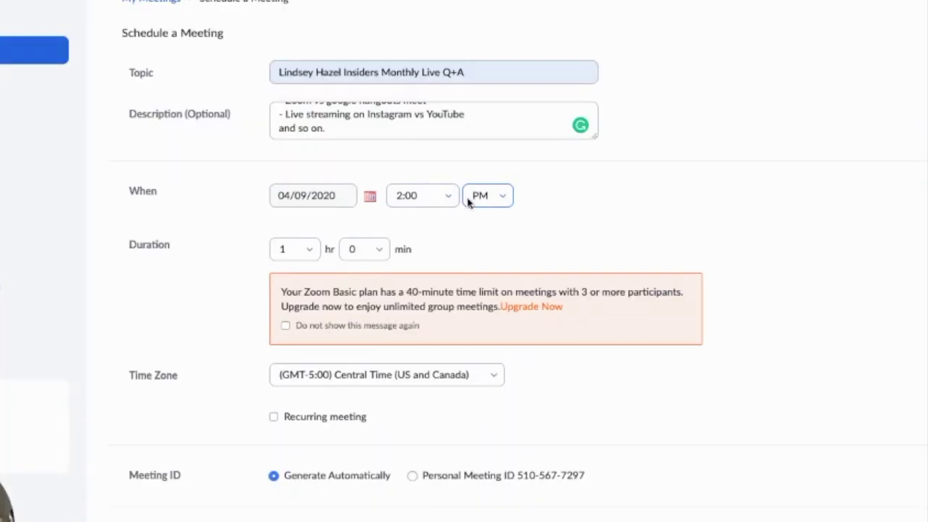
Step: Set the meeting start time to 6:00 PM
click(445, 198)
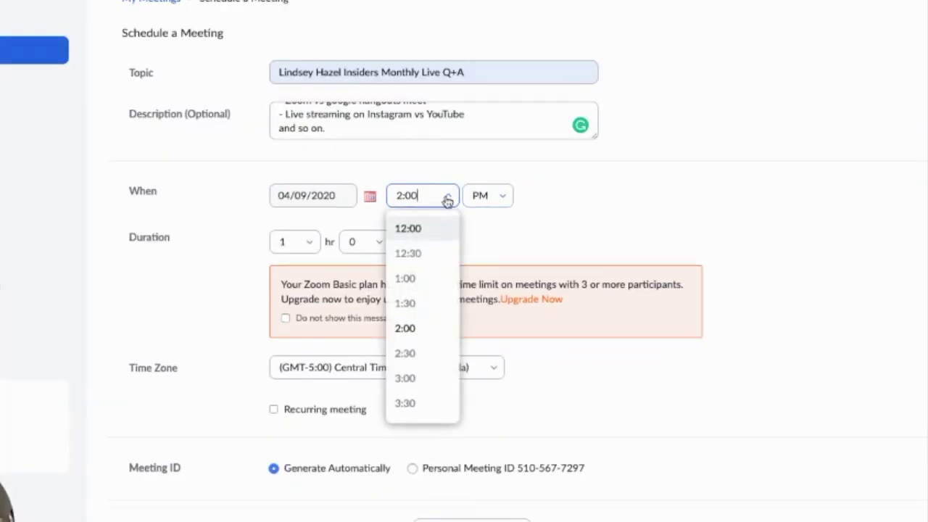
scroll(420, 395, down, 1)
scroll(421, 392, down, 1)
click(421, 395)
Step: Make it recur monthly on the first Thursday until Oct 9, 2020, with no password
click(274, 409)
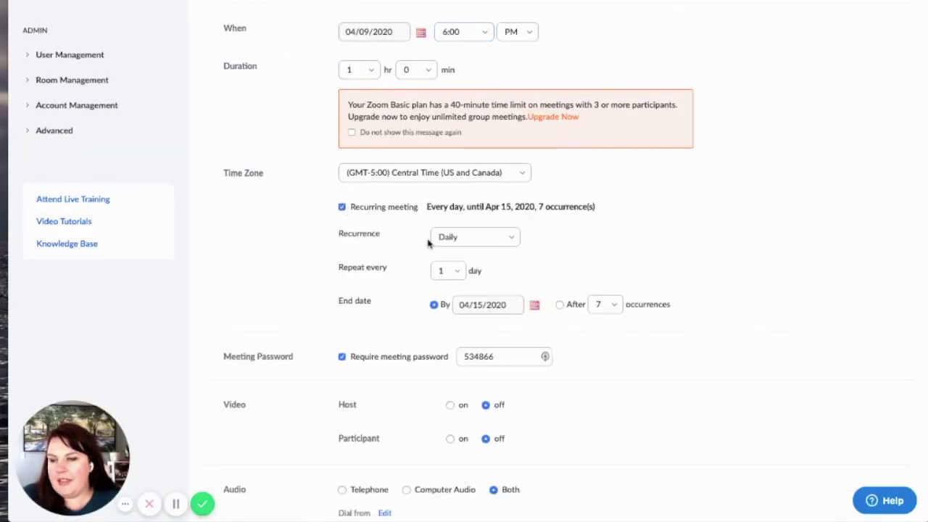
click(491, 236)
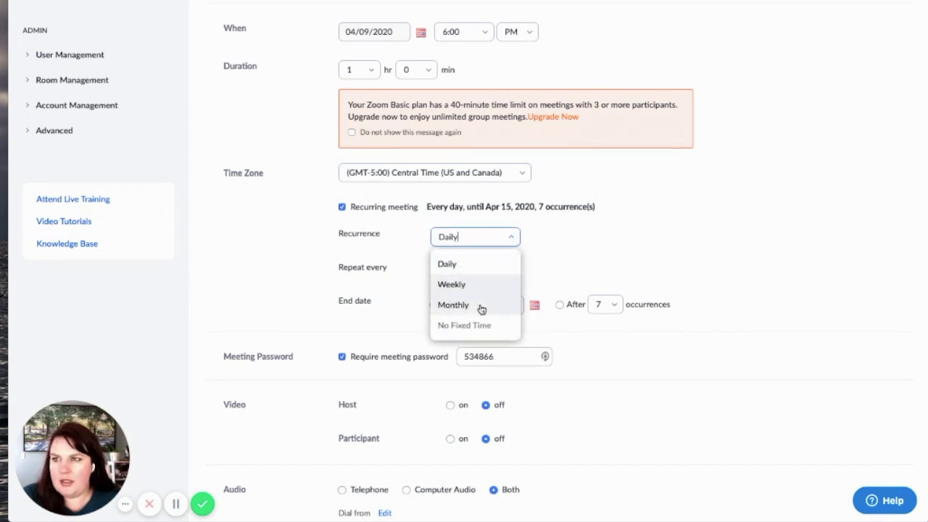
click(480, 308)
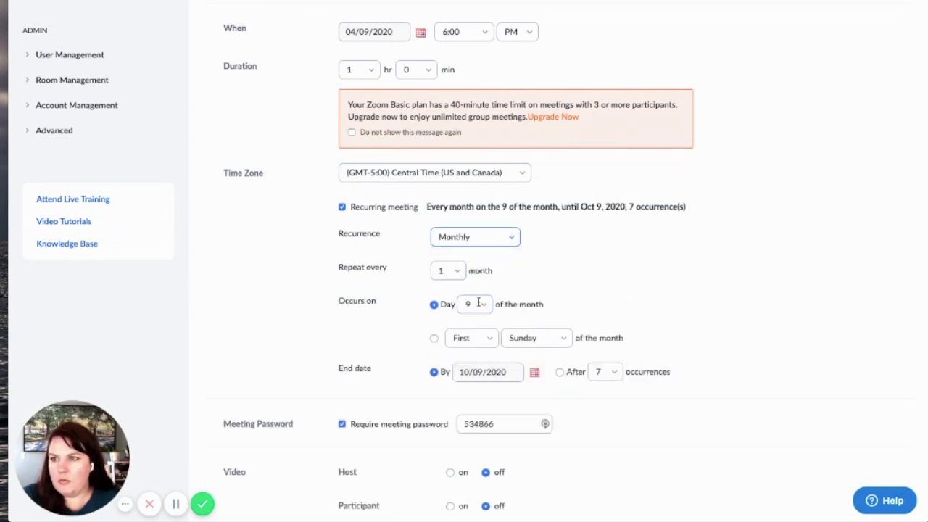
click(434, 338)
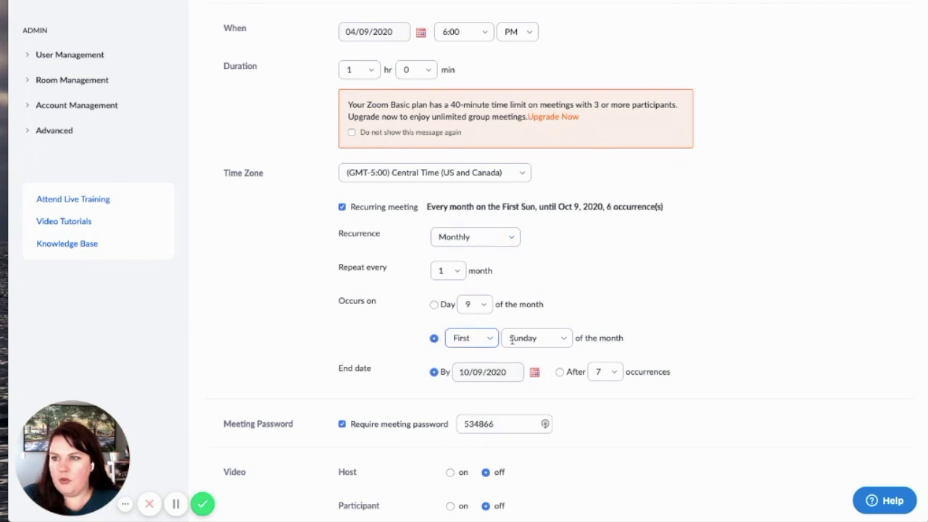
click(512, 339)
click(525, 446)
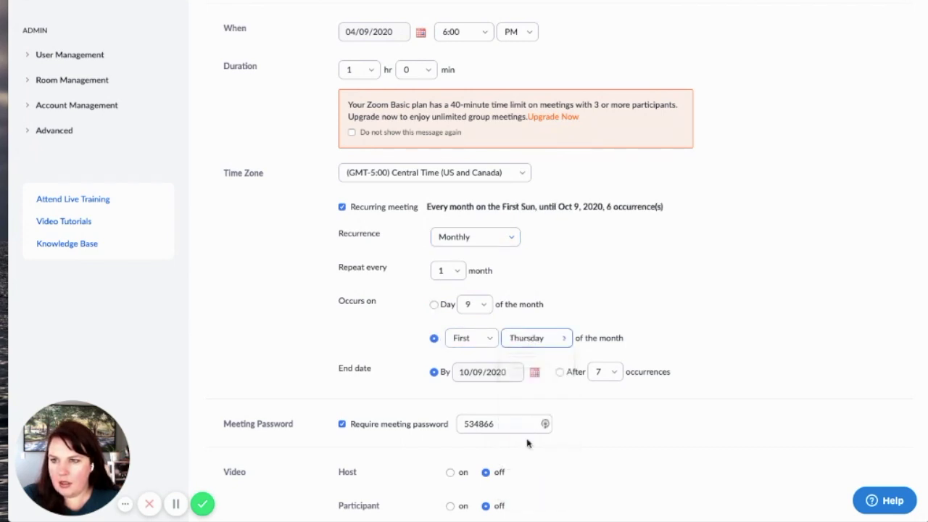
scroll(537, 370, down, 2)
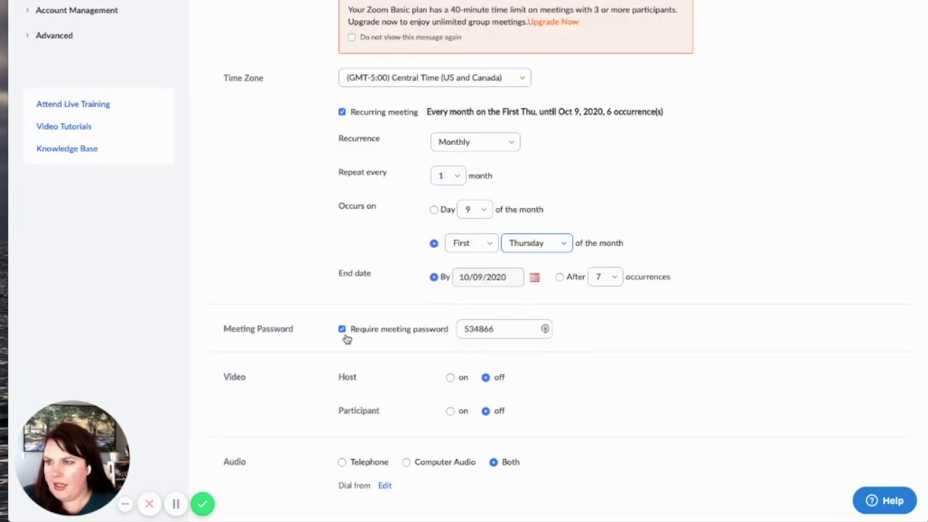
click(342, 330)
Step: Check Mute participants upon entry and Enable waiting room, then save the recurring Live Q+A meeting
scroll(392, 364, down, 2)
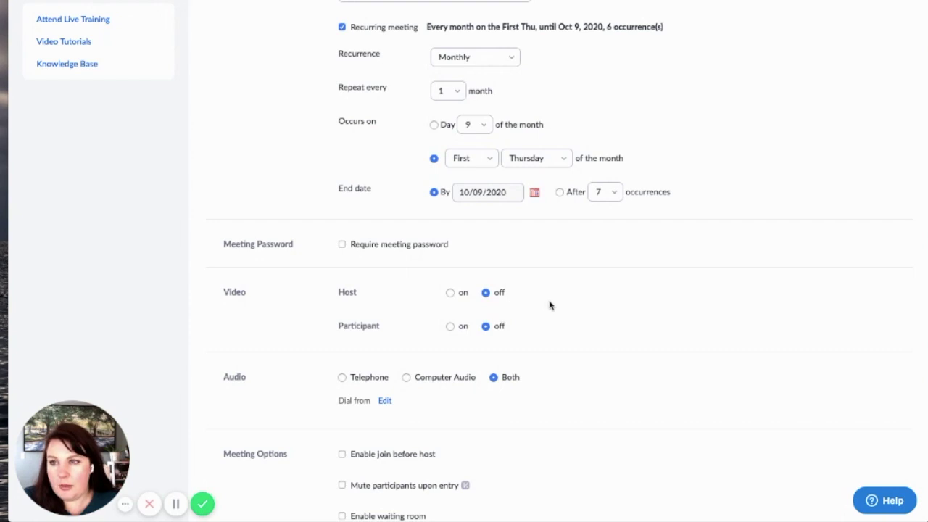
scroll(514, 332, down, 1)
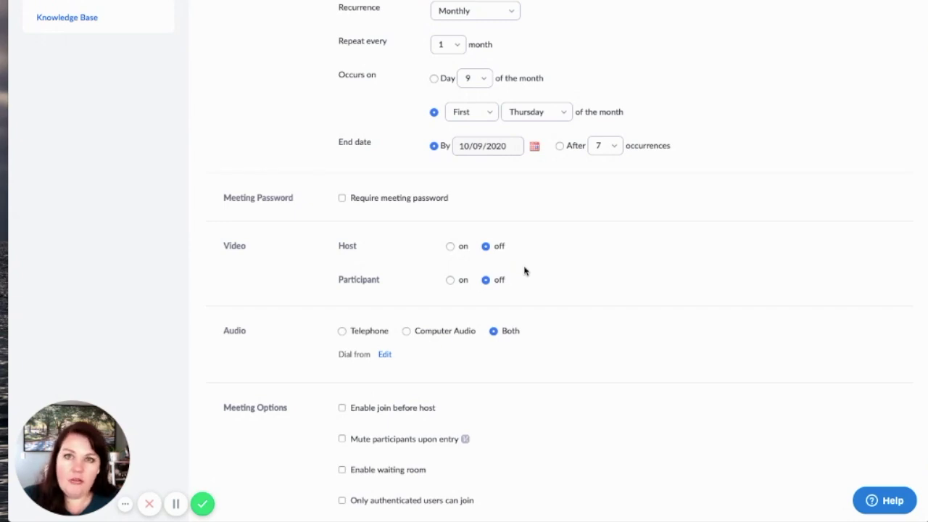
scroll(503, 281, down, 1)
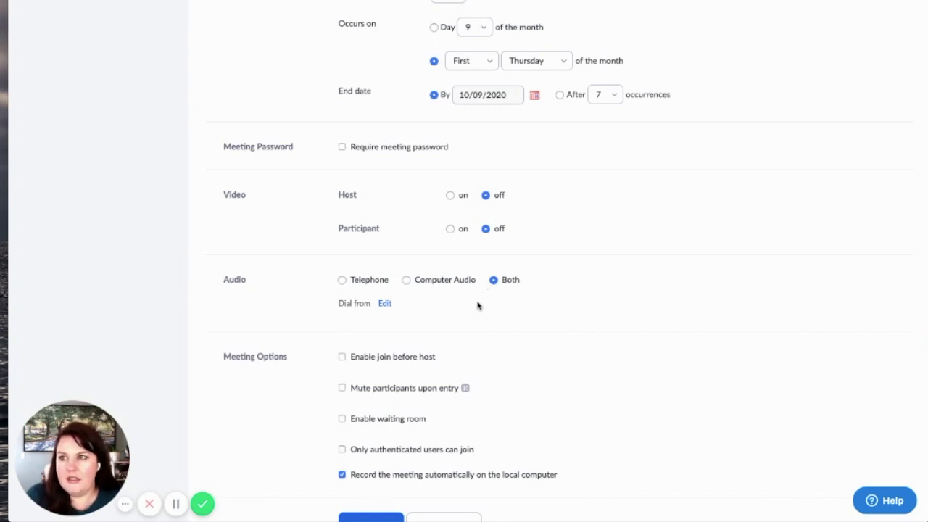
scroll(481, 304, down, 2)
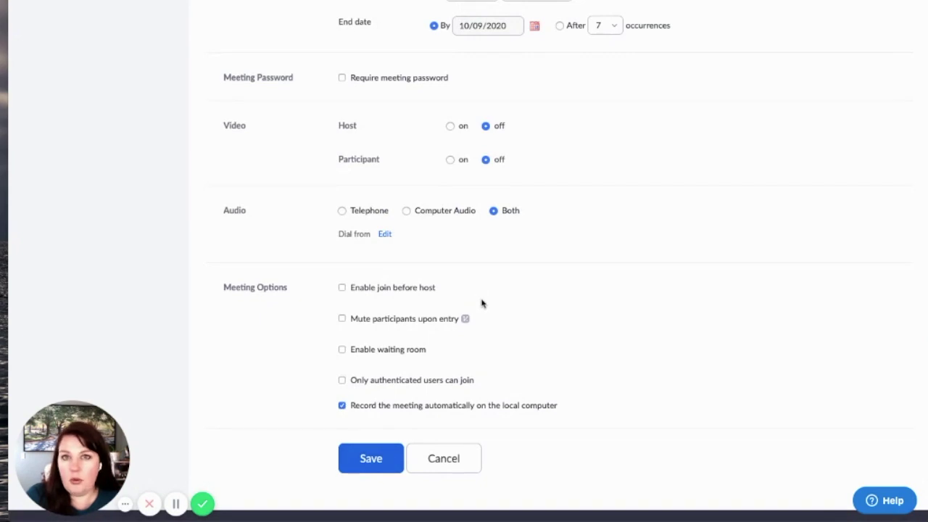
scroll(482, 303, down, 2)
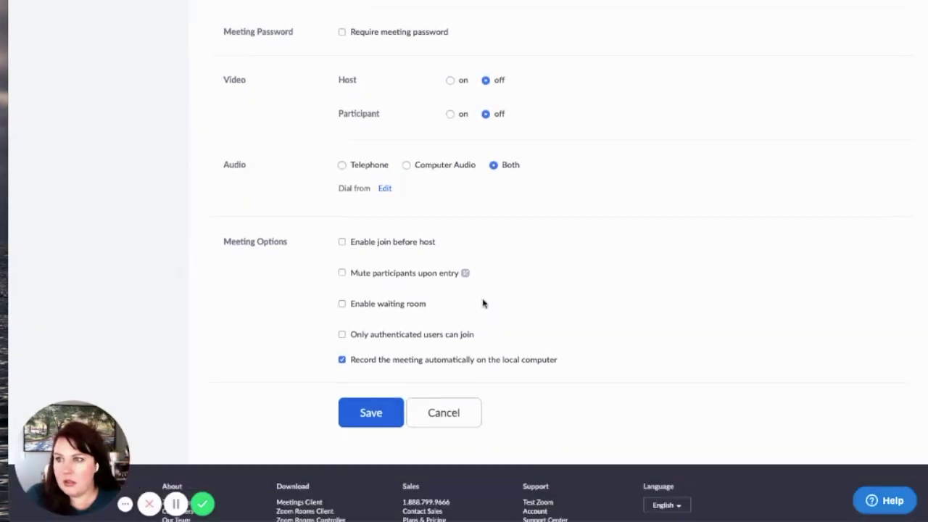
click(341, 256)
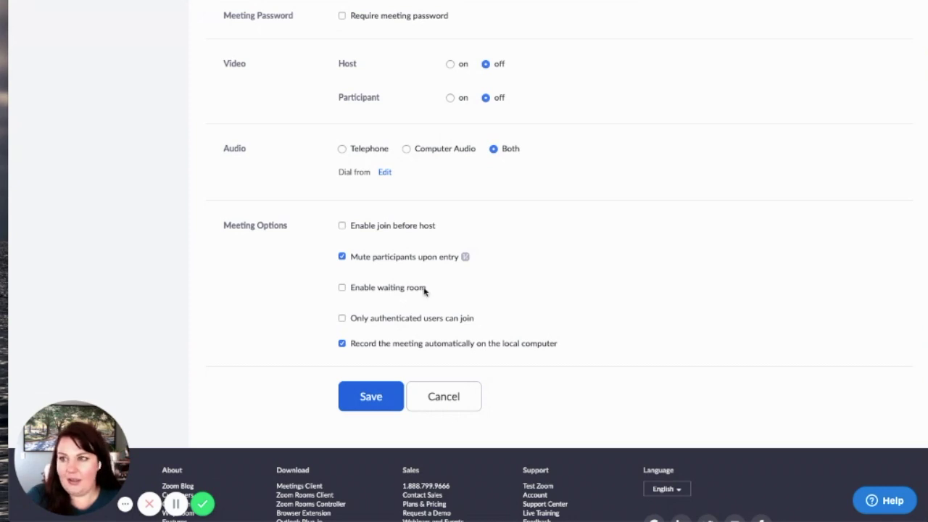
click(342, 288)
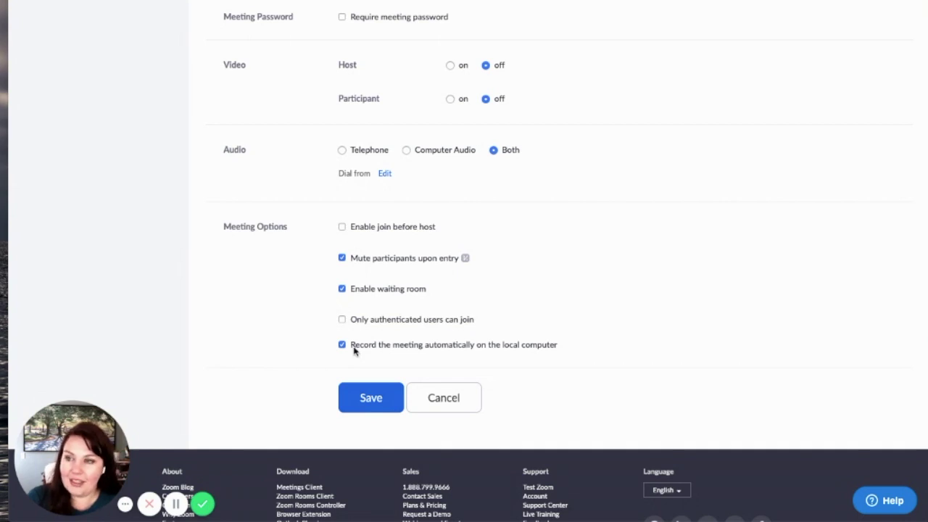
click(368, 398)
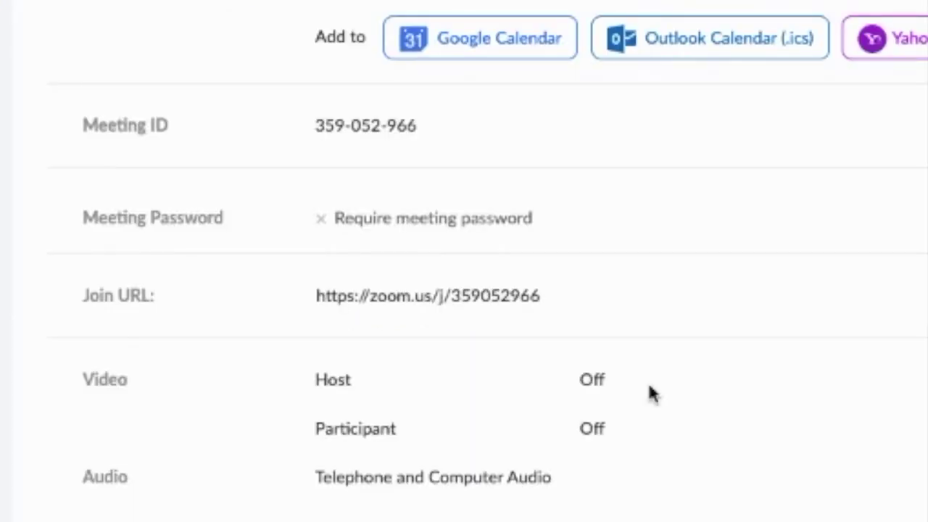
scroll(621, 352, down, 2)
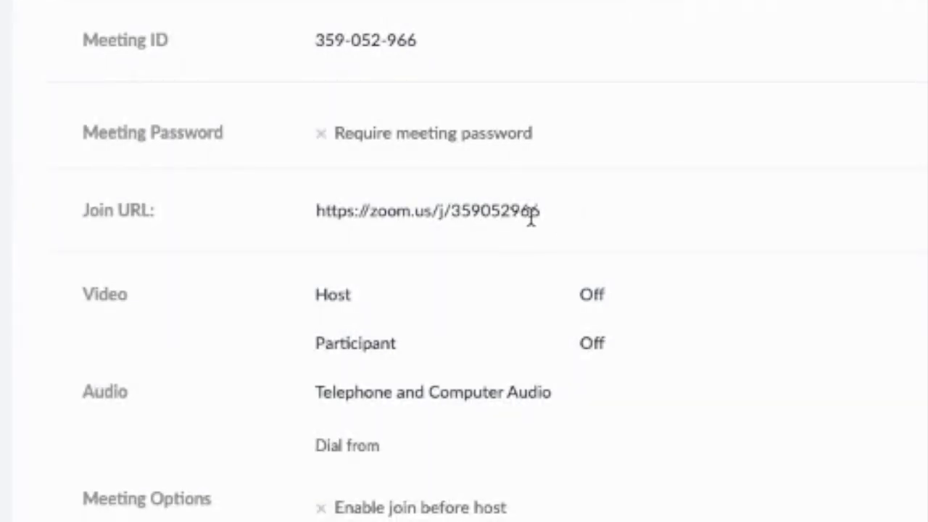
scroll(658, 239, down, 2)
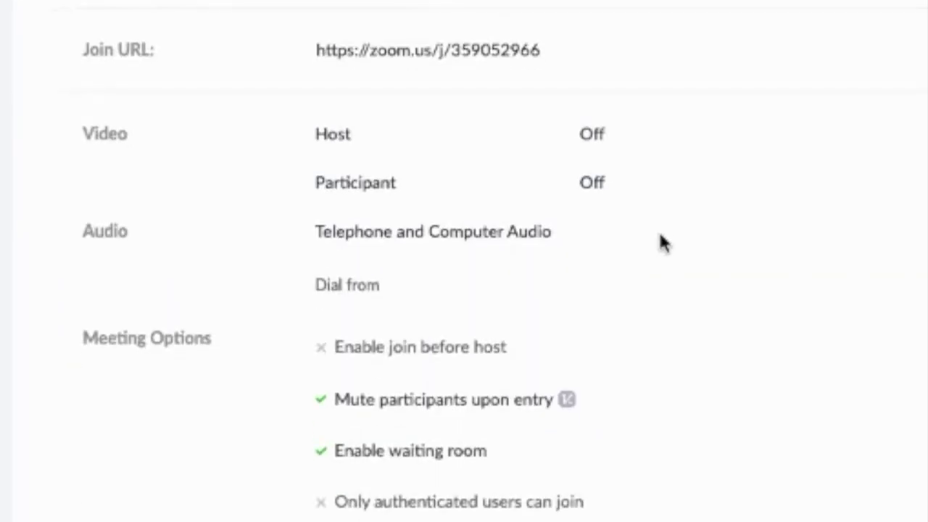
scroll(504, 321, up, 1)
scroll(541, 305, down, 1)
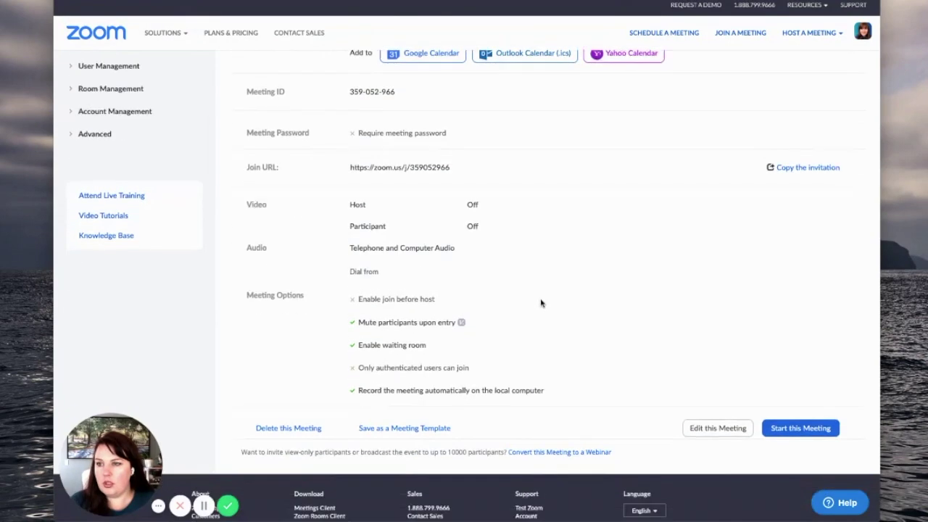
scroll(541, 303, down, 1)
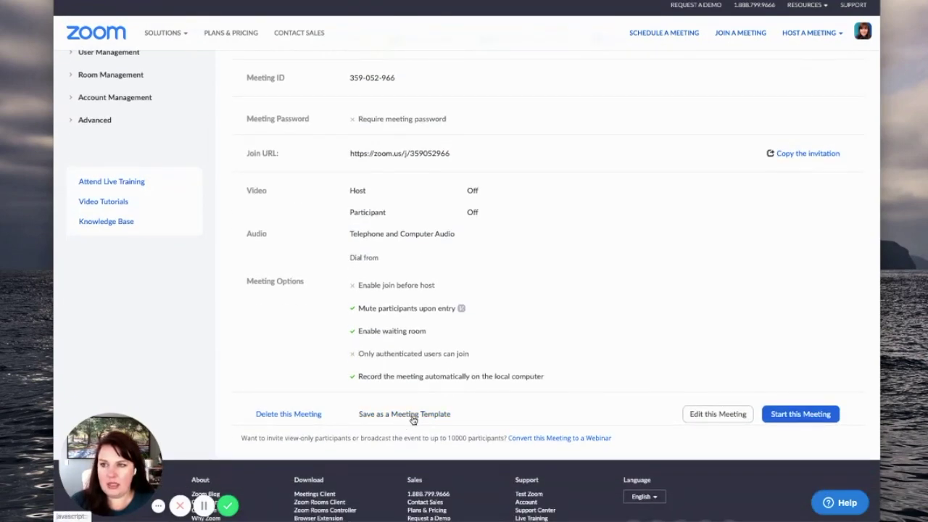
scroll(626, 353, up, 1)
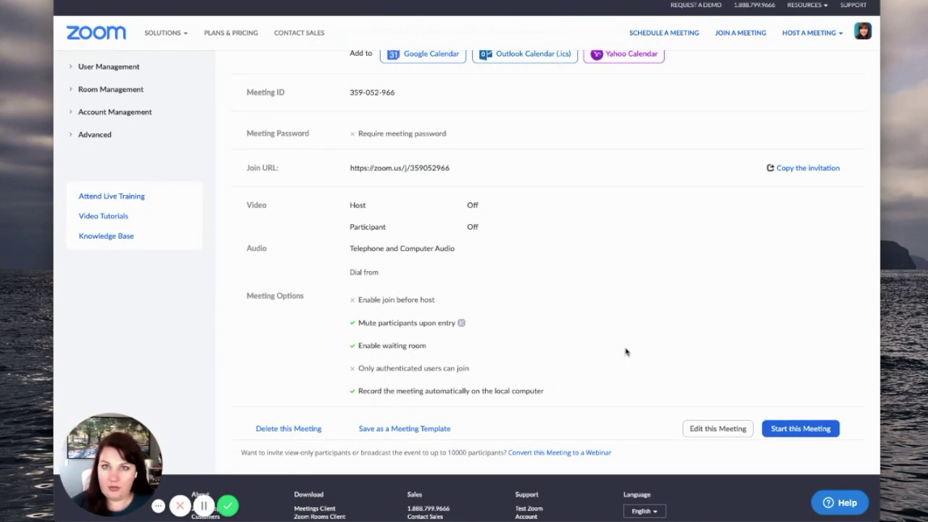
scroll(626, 352, up, 2)
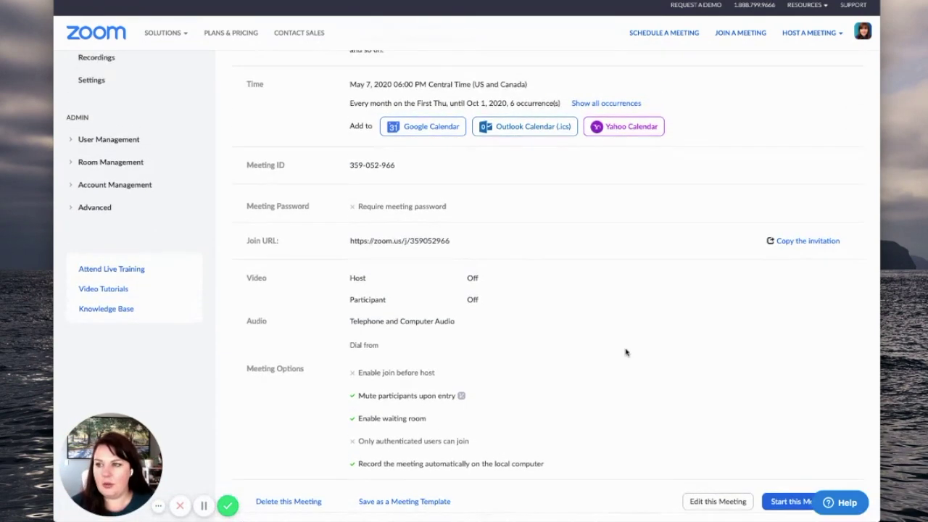
click(797, 243)
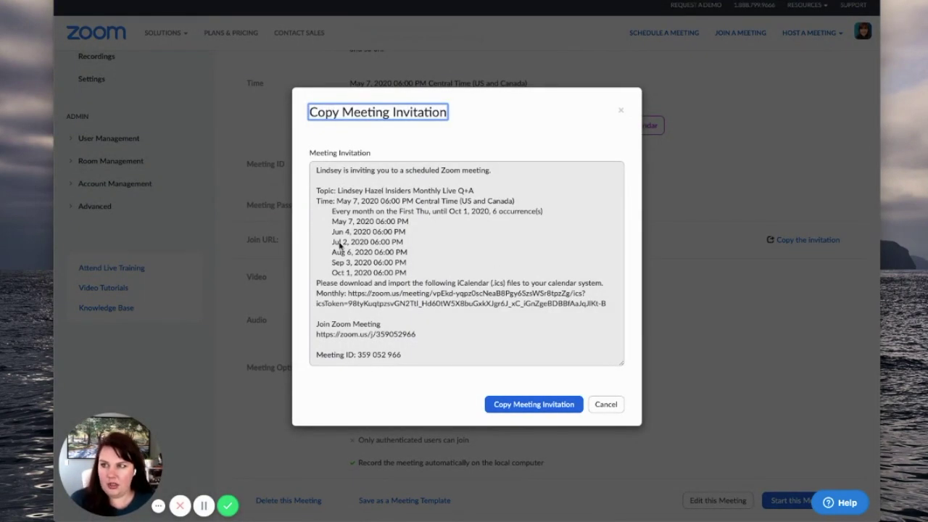
Step: Copy the Live Q+A meeting's full invitation text, including dates, join link and meeting ID
scroll(394, 342, down, 1)
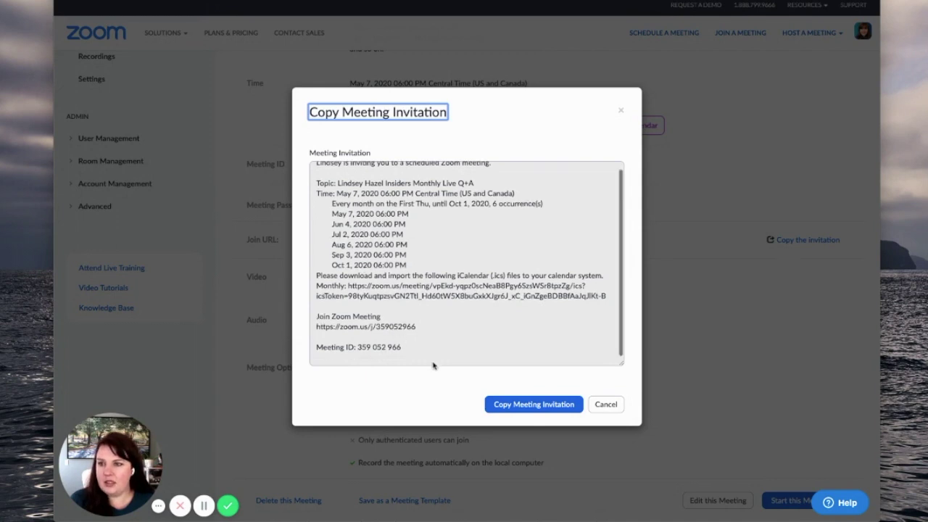
click(551, 407)
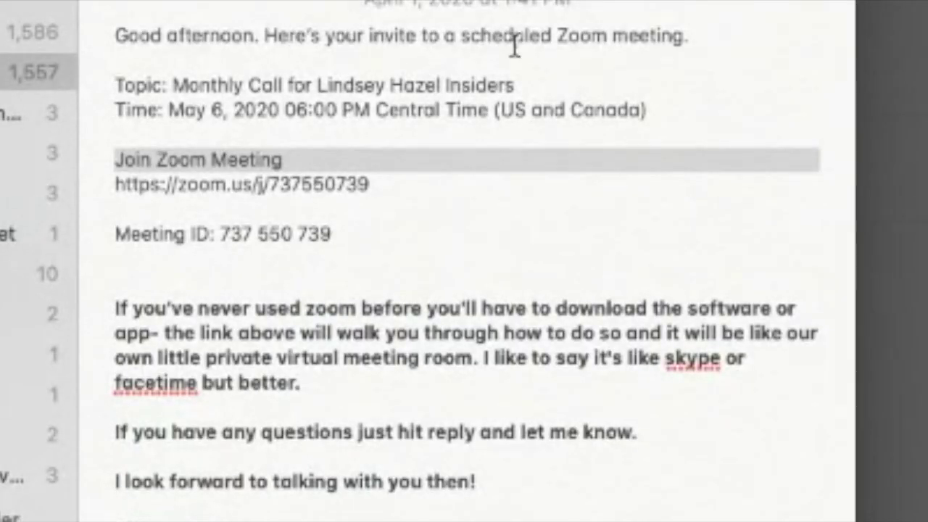
Step: In the old invite, paste the new Q+A invitation over the details from Topic to Meeting ID
click(407, 181)
drag(384, 232, 39, 88)
text(Lindsey is inviting you to a scheduled Zoom meeting.  Topic: Lindsey Hazel Insiders Monthly Live Q+A Time: May 7, 2020 06:00 PM Central Time (US and Canada) 	Every month on the First Thu, until Oct 1, 2020, 6 occurrence(s) 	May 7, 2020 06:00 PM 	Jun 4, 2020 06:00 PM 	Jul 2, 2020 06:00 PM 	Aug 6, 2020 06:00 PM 	Sep 3, 2020 06:00 PM 	Oct 1, 2020 06:00 PM Please download and import the following iCalendar (.ics) files to your calendar system. Monthly: https://zoom.us/meeting/vpEkd-yqpz0scNeaB8Pgy6SzsWSr8tpzZg/ics?icsToken=98tyKuqtpzsvGN2TtI_Hd60tW5X8buGxkXJgr6J_xC_iGnZgeBDBBfAaJqJIKt-B  Join Zoom Meeting https://zoom.us/j/359052966  Meeting ID: 359 052 966)
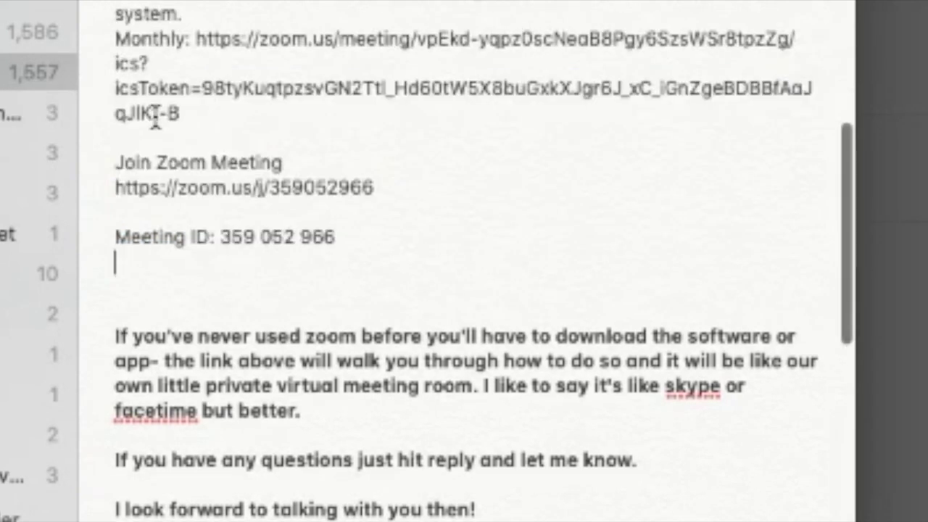
scroll(213, 103, up, 10)
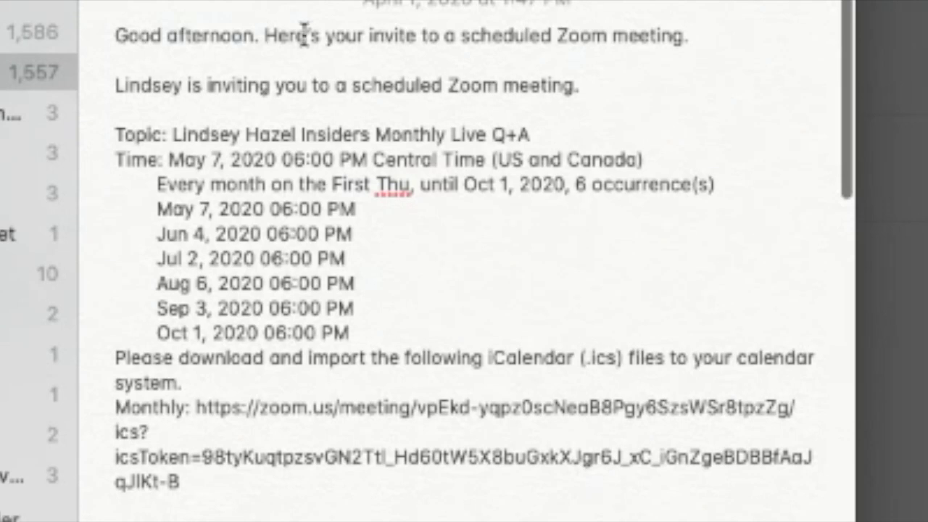
scroll(597, 58, down, 5)
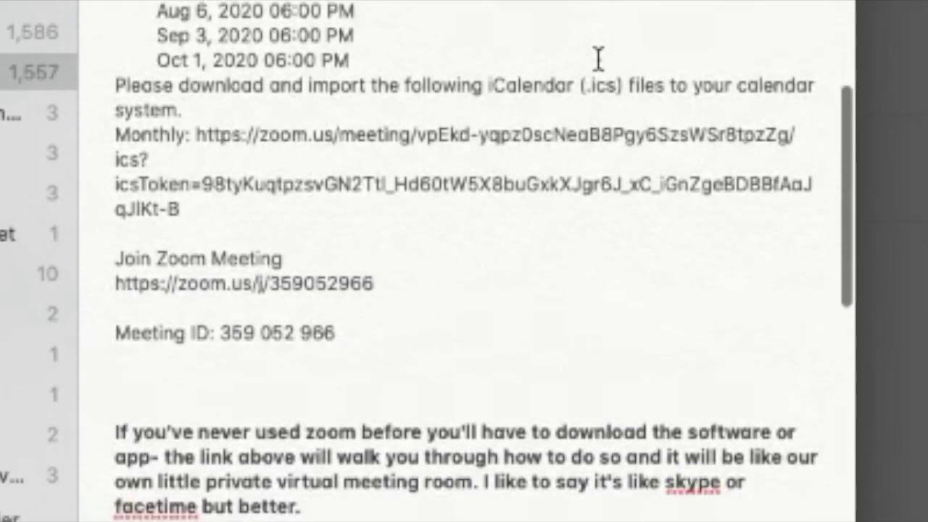
scroll(596, 58, up, 5)
Step: Delete the auto-generated sentence saying the host is inviting you to a scheduled Zoom meeting
drag(584, 87, 74, 82)
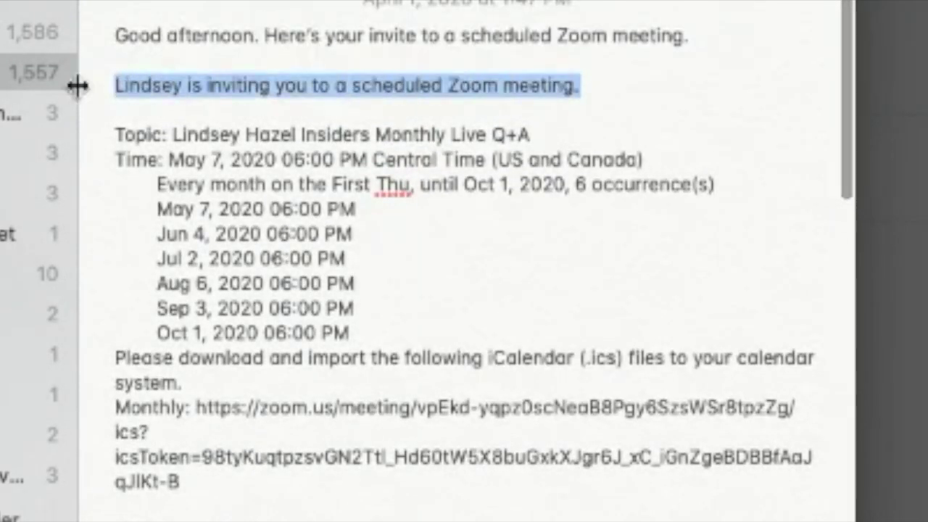
key(BackSpace)
key(BackSpace)
key(BackSpace)
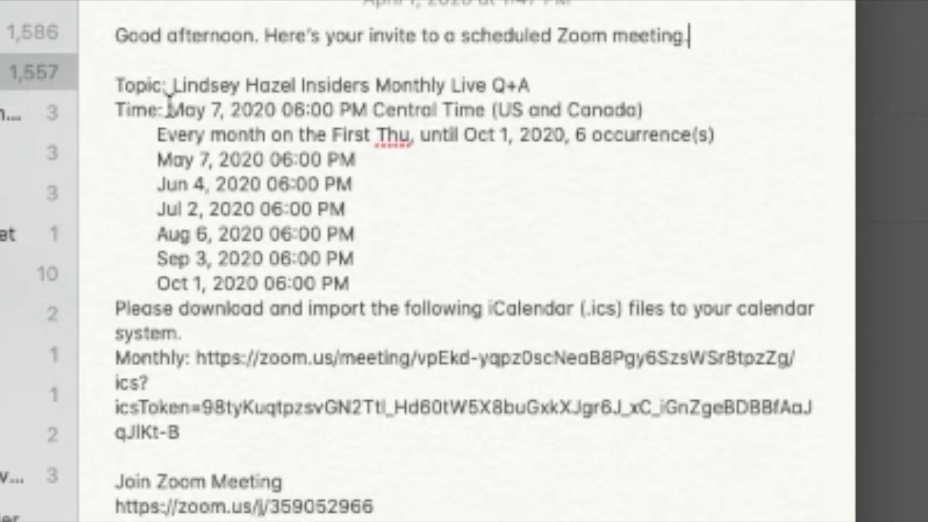
scroll(317, 129, down, 5)
scroll(318, 129, down, 4)
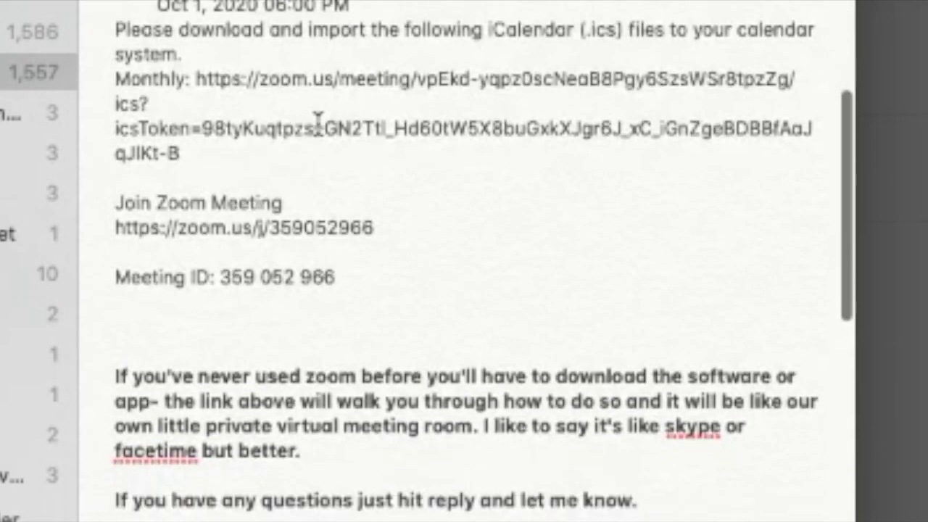
scroll(318, 126, up, 5)
scroll(317, 126, up, 2)
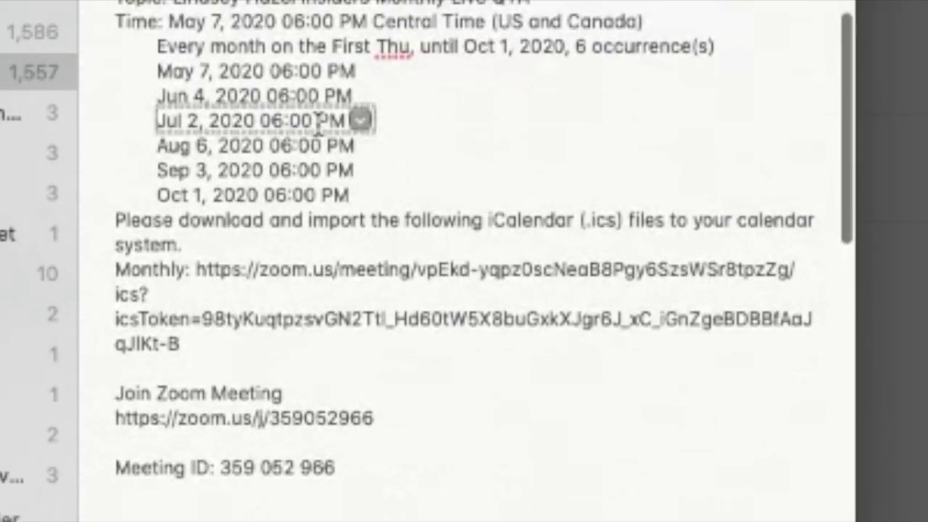
scroll(321, 124, down, 6)
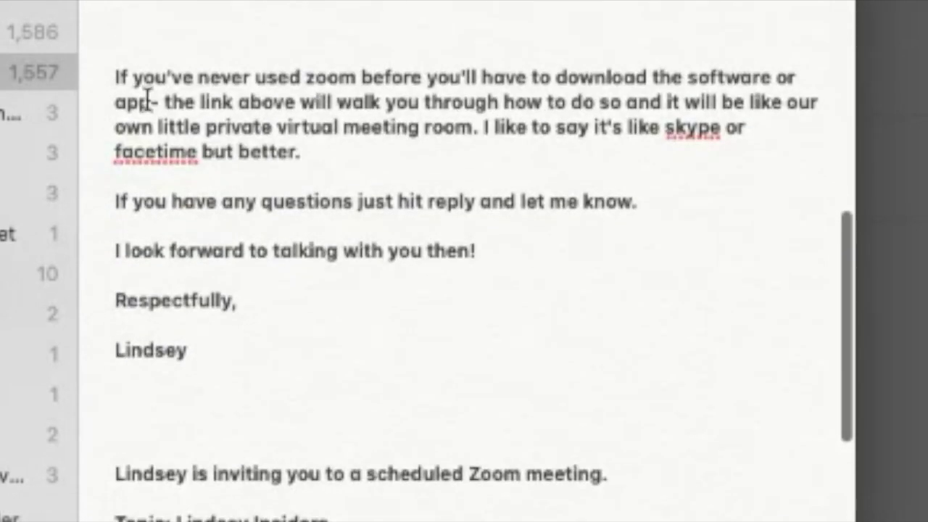
scroll(221, 129, up, 3)
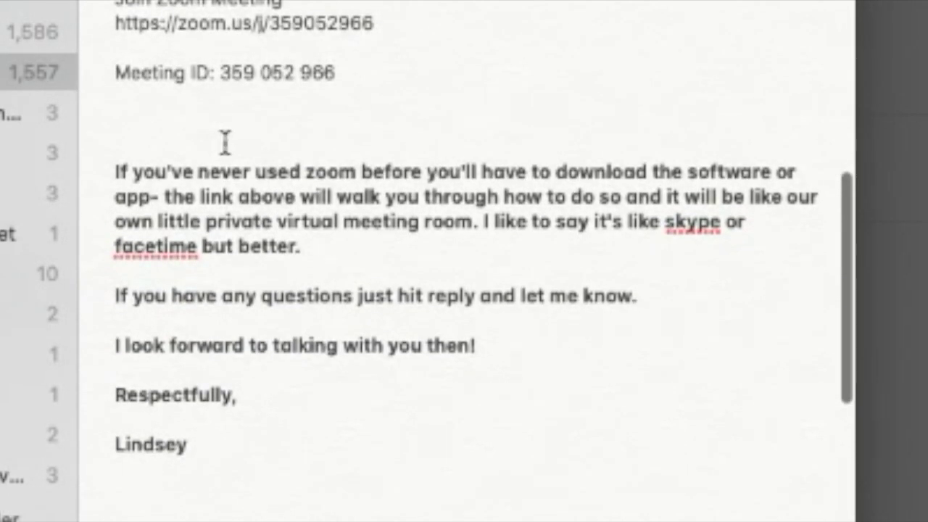